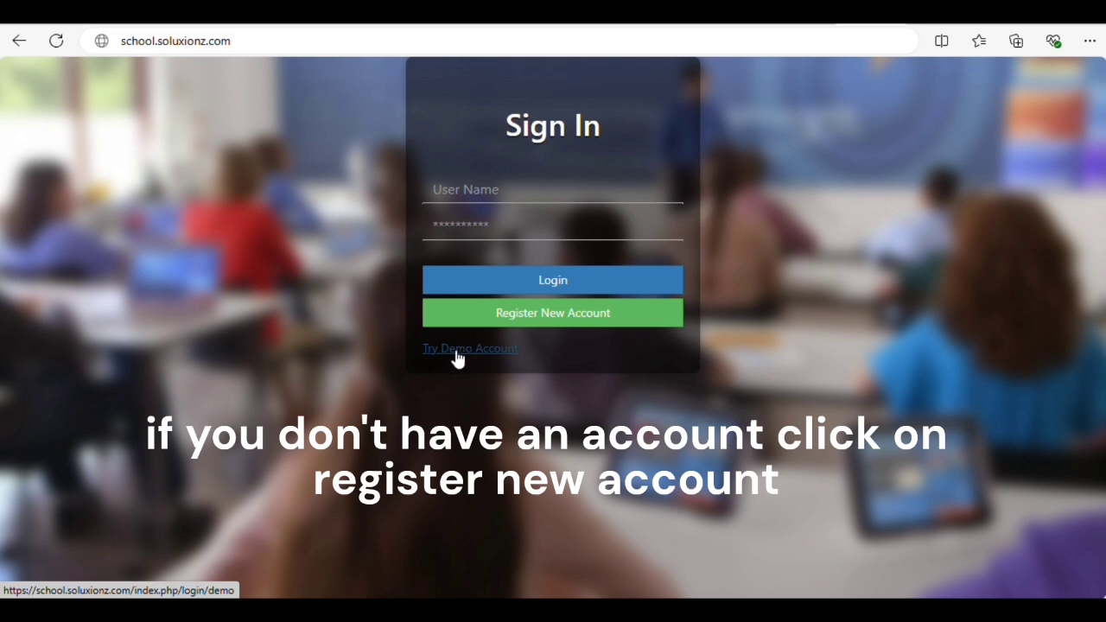
Sign in to Proschools with the Try Demo Account option to reach the school dashboard
click(643, 320)
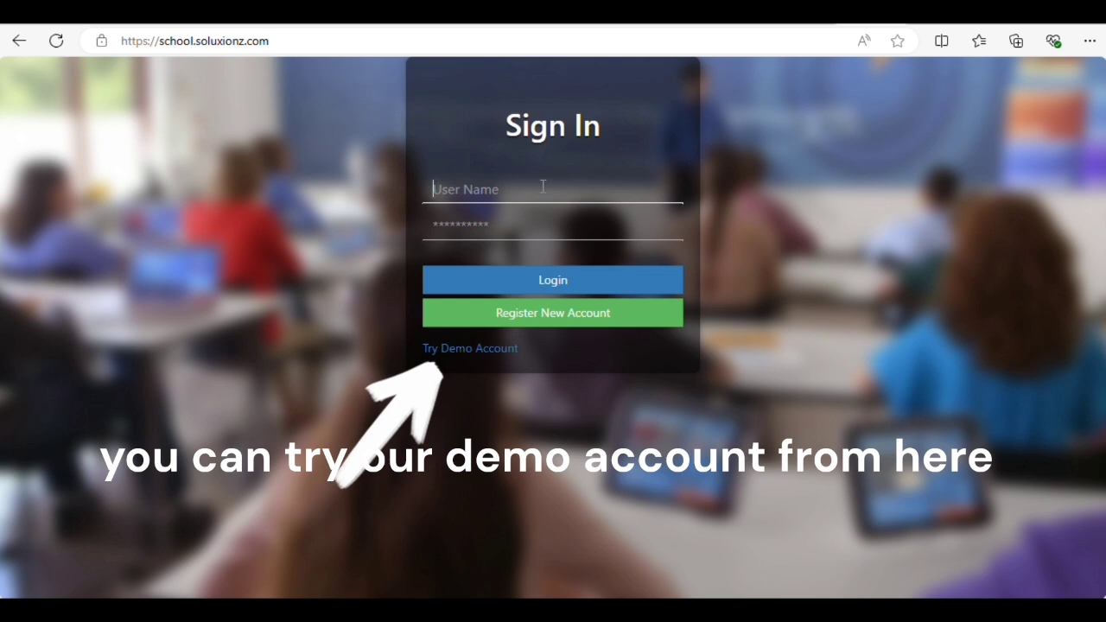
click(471, 352)
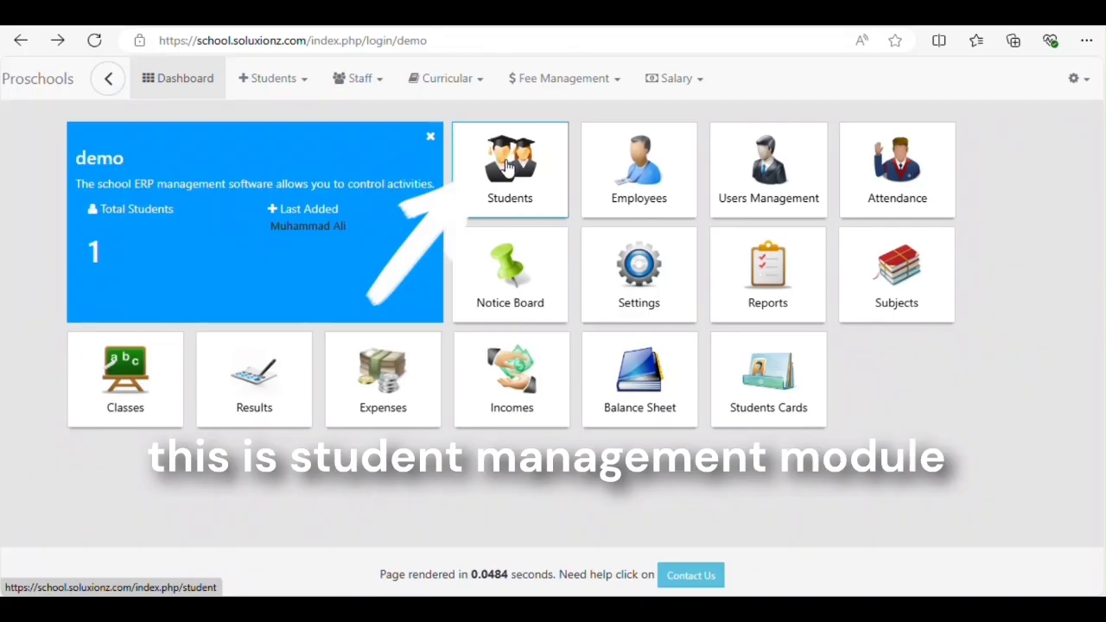
Go to the Students module and start a new student registration from the Student List
click(507, 173)
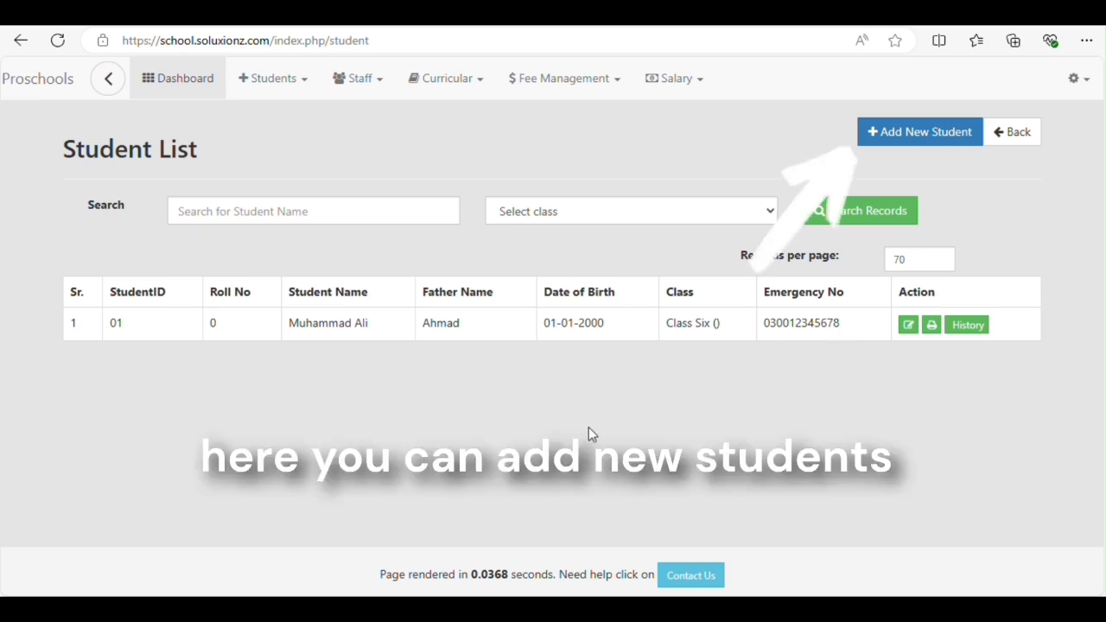
click(931, 139)
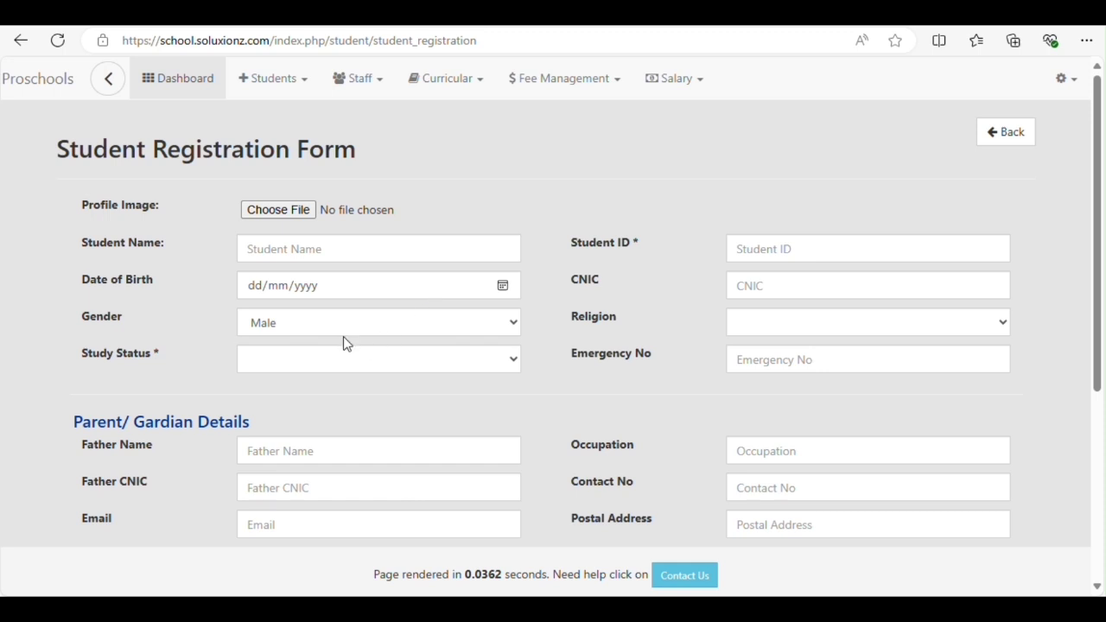
Enter name 'student name', Student ID 002 and date of birth 22/08/2024
click(313, 248)
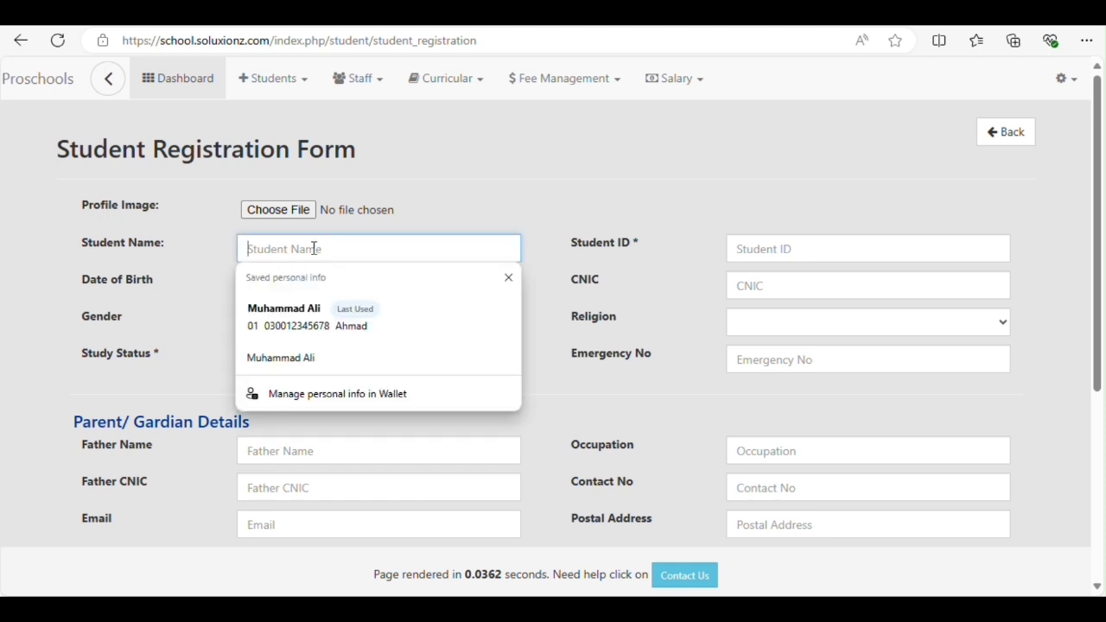
text(student)
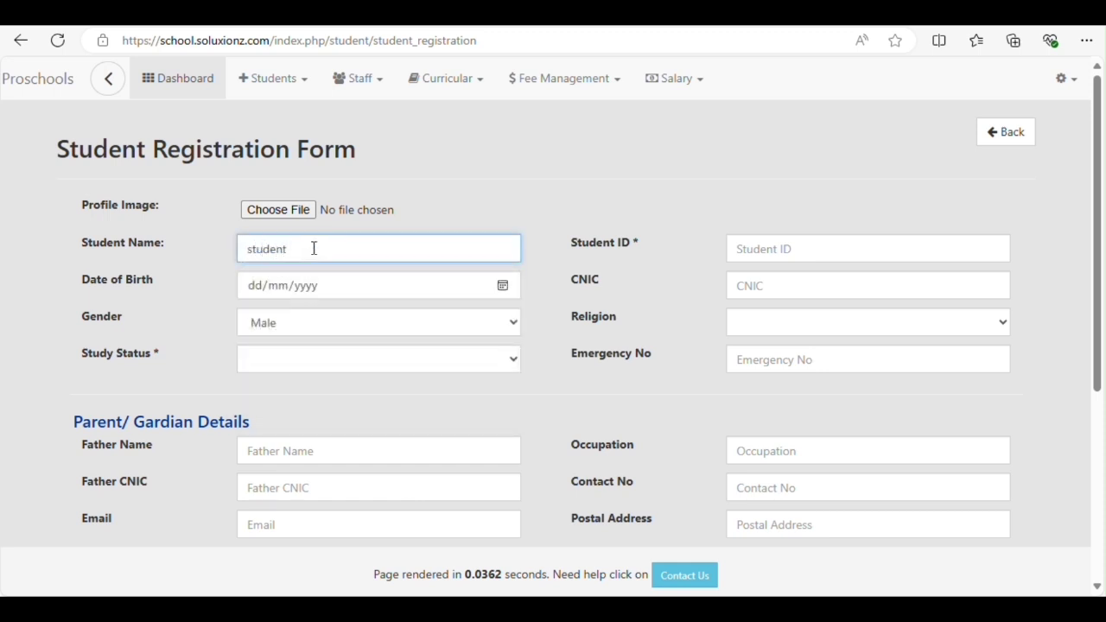
text( name)
key(Tab)
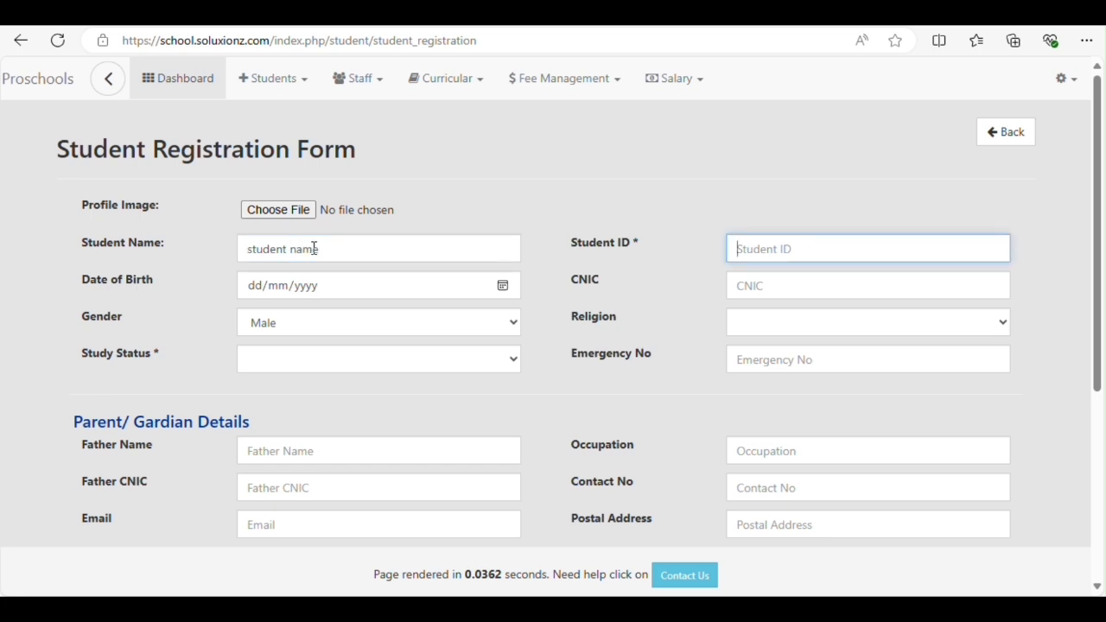
text(002)
key(Tab)
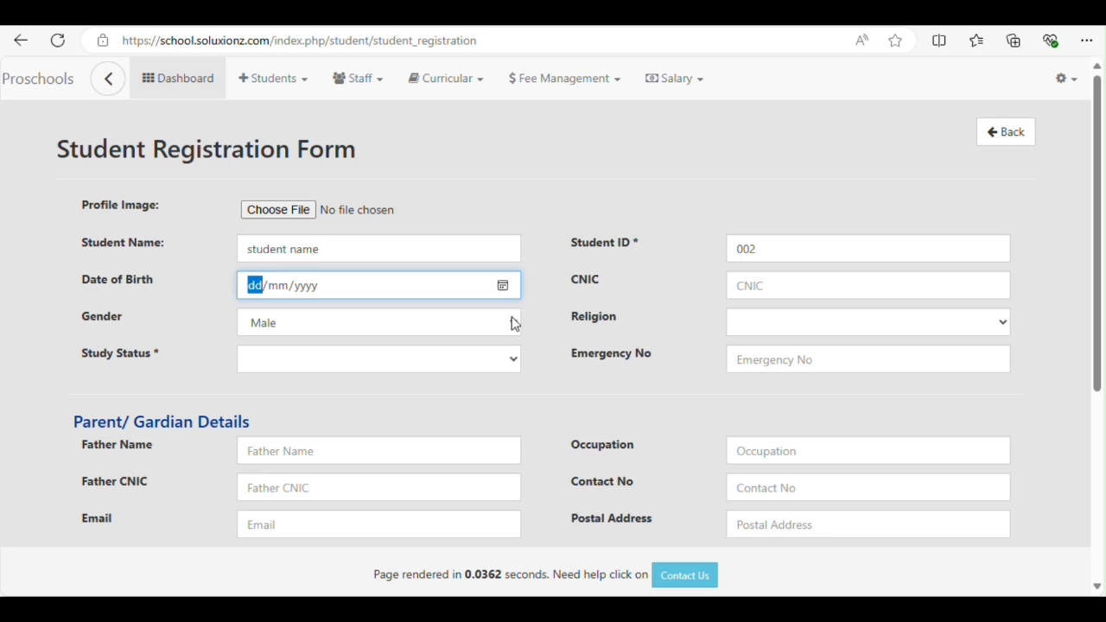
click(503, 286)
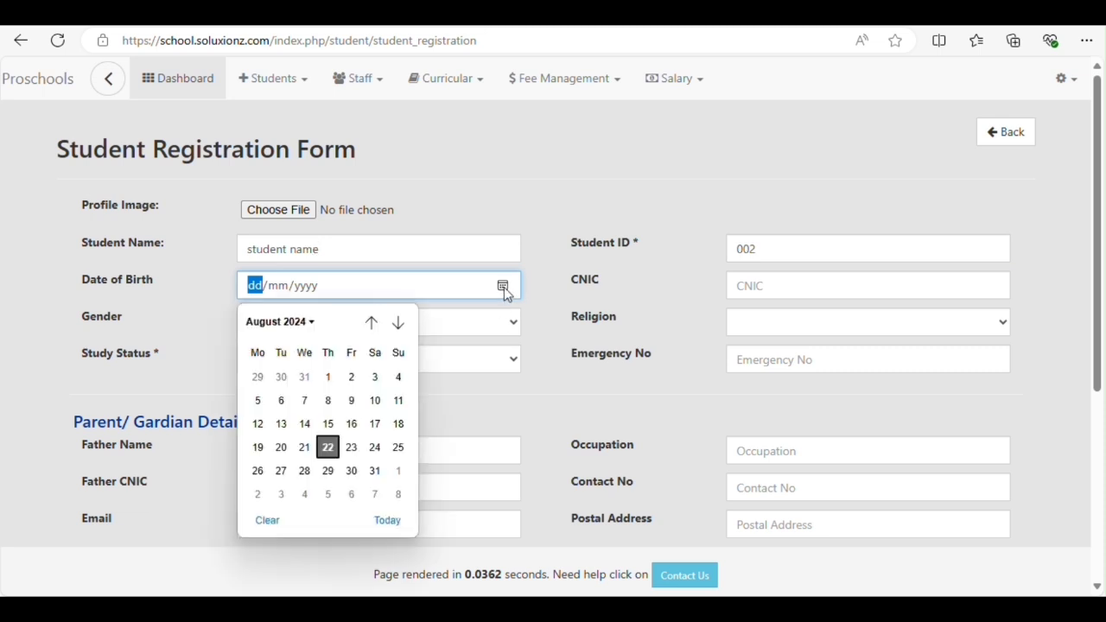
click(328, 449)
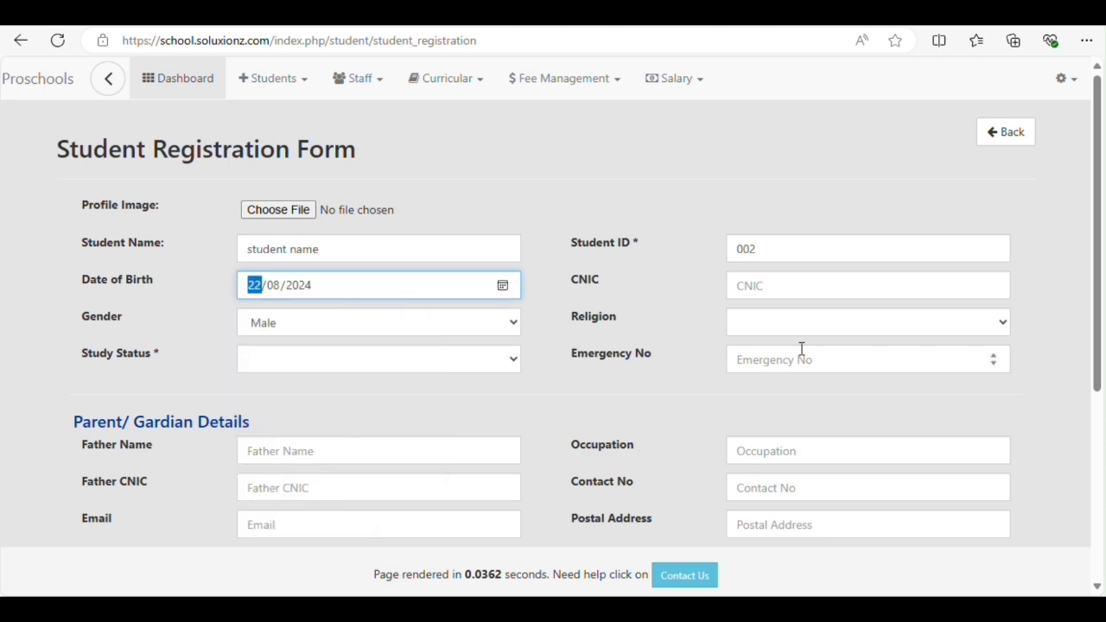
Set the student's study status to Enrolled
click(780, 282)
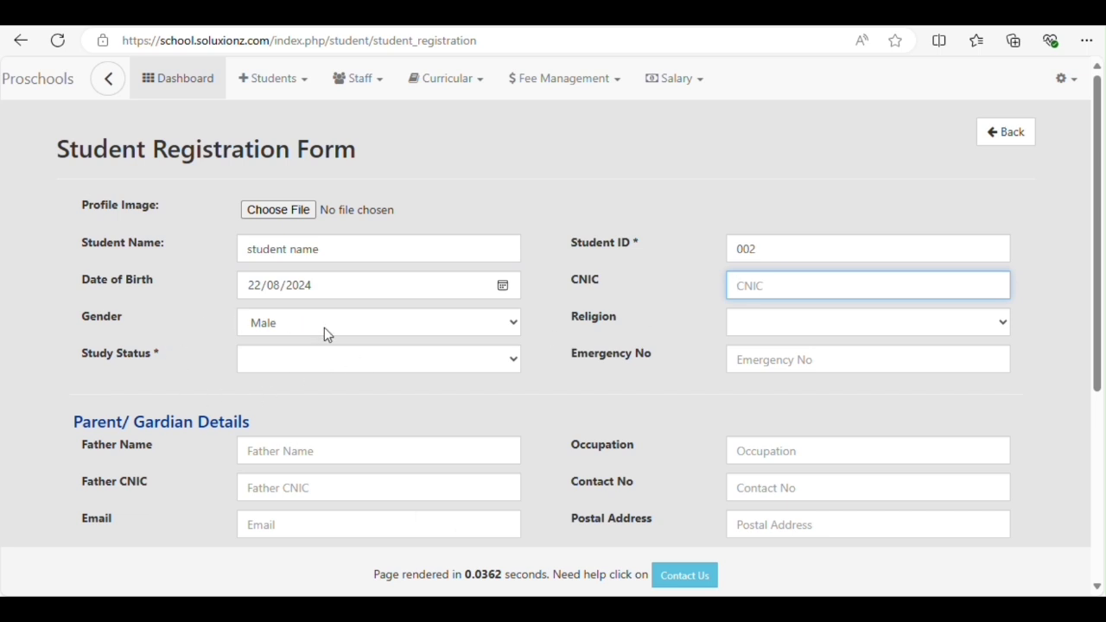
click(389, 364)
click(285, 401)
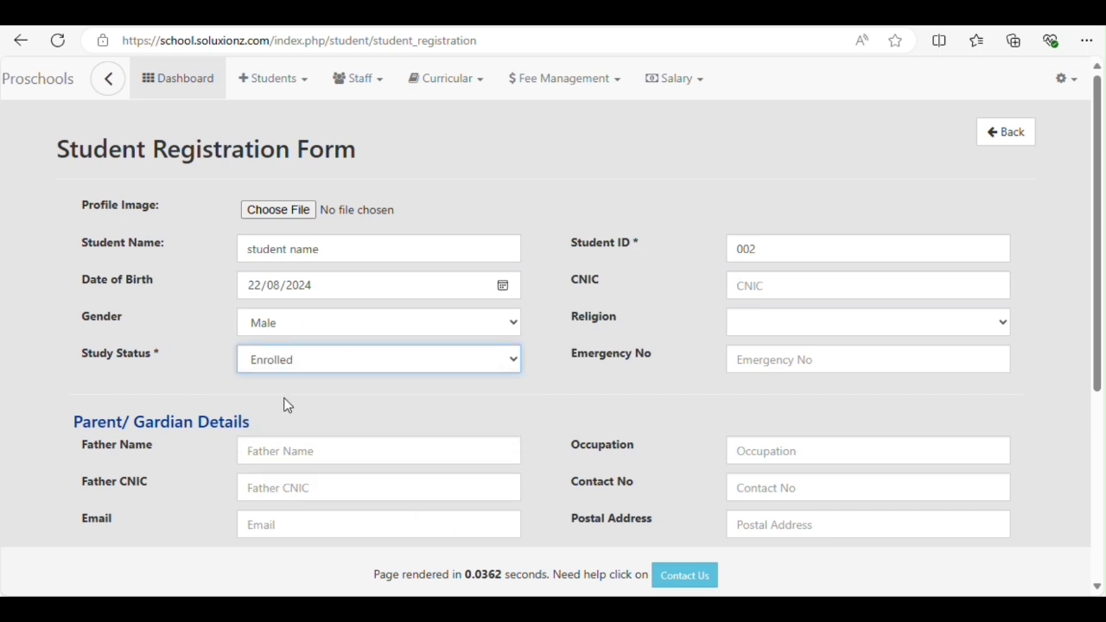
click(303, 450)
Enter father name 'father name' and occupation 'occupation' in the guardian details
scroll(268, 427, down, 1)
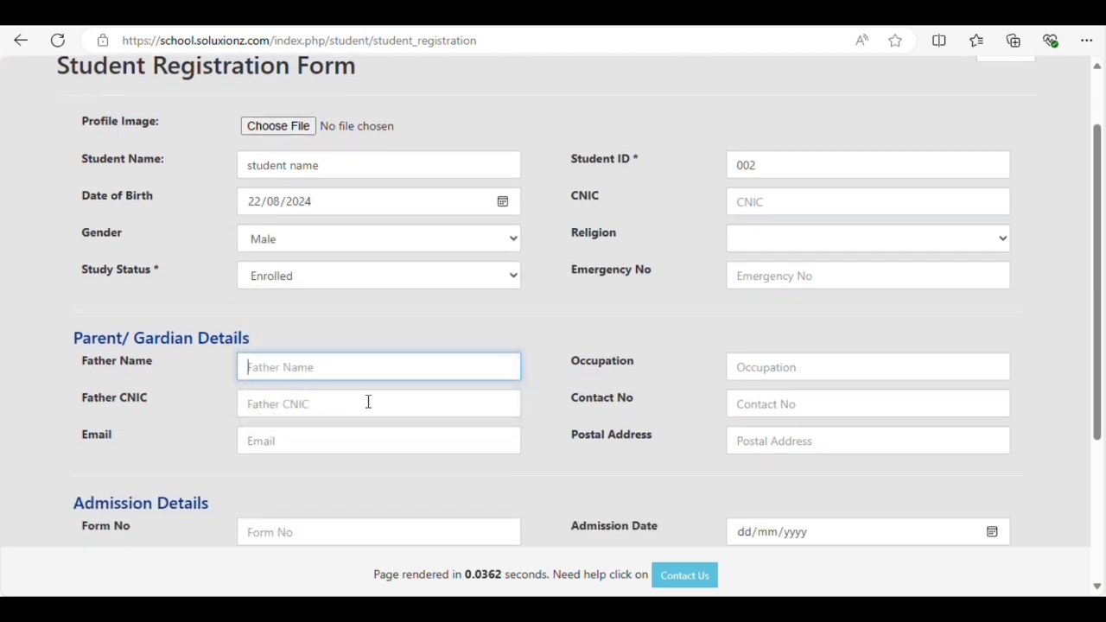
text(fathern)
key(BackSpace)
text(name)
key(Tab)
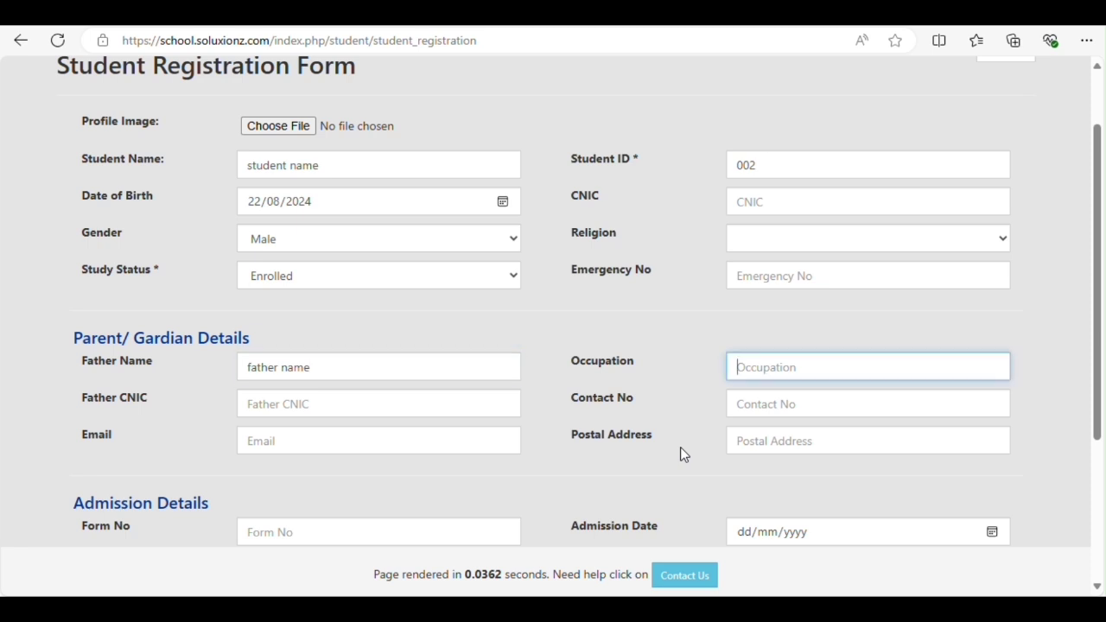
text(occupation)
Fill in the father's CNIC number and the guardian's contact phone number
key(Tab)
text(fa)
key(BackSpace)
key(BackSpace)
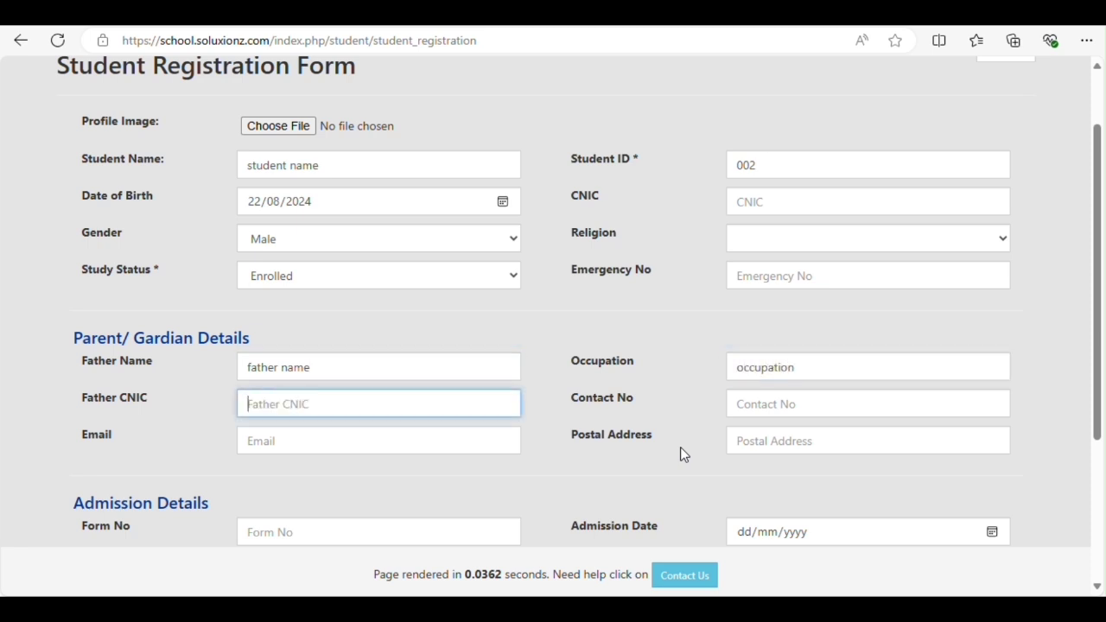
text(00000000)
click(757, 403)
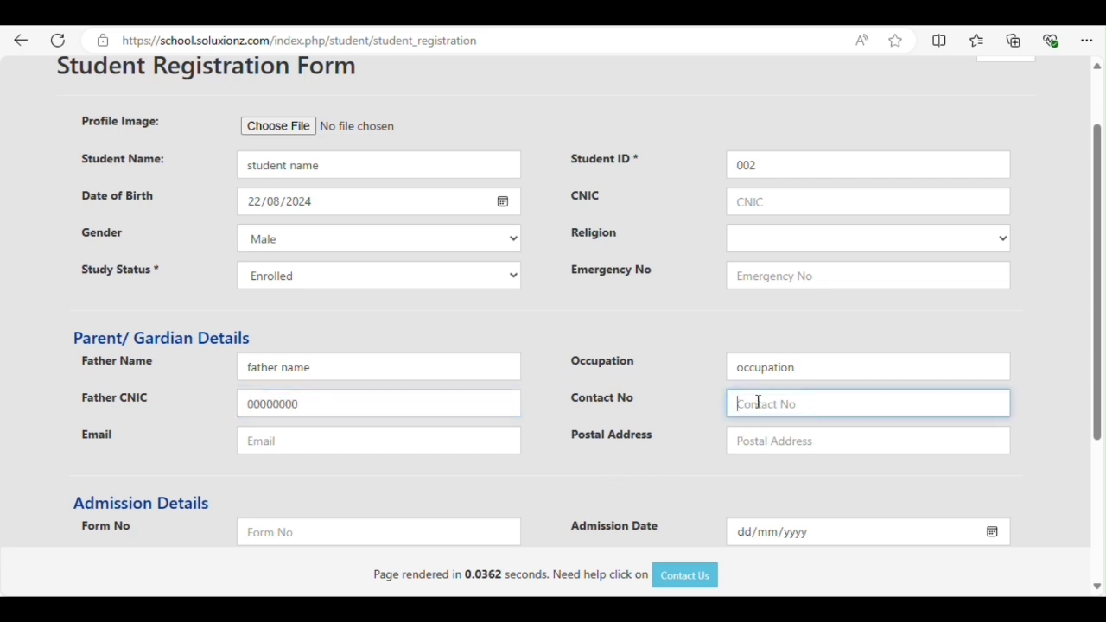
key(BackSpace)
Keep Class Six as the class joined and set admission date to 22/08/2024
scroll(407, 444, down, 3)
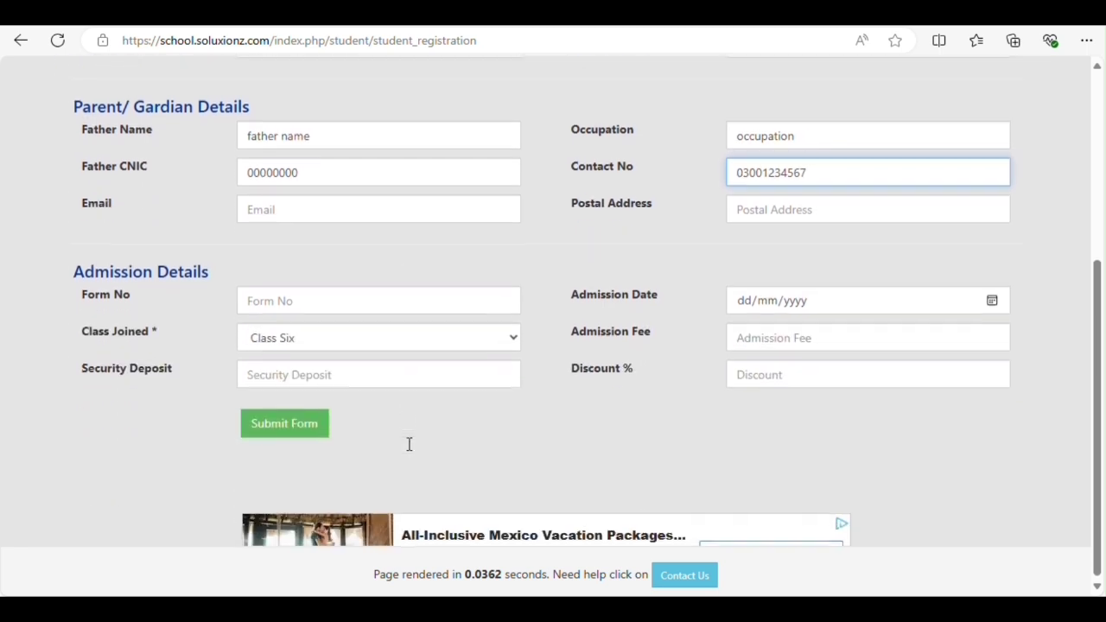
click(324, 337)
click(325, 337)
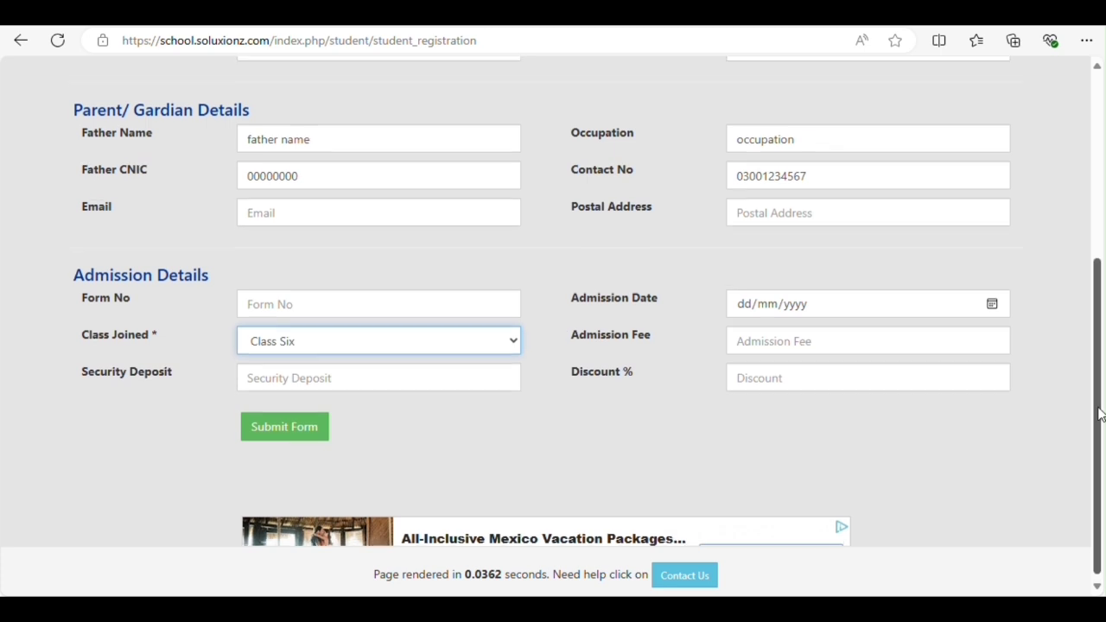
scroll(1102, 412, up, 1)
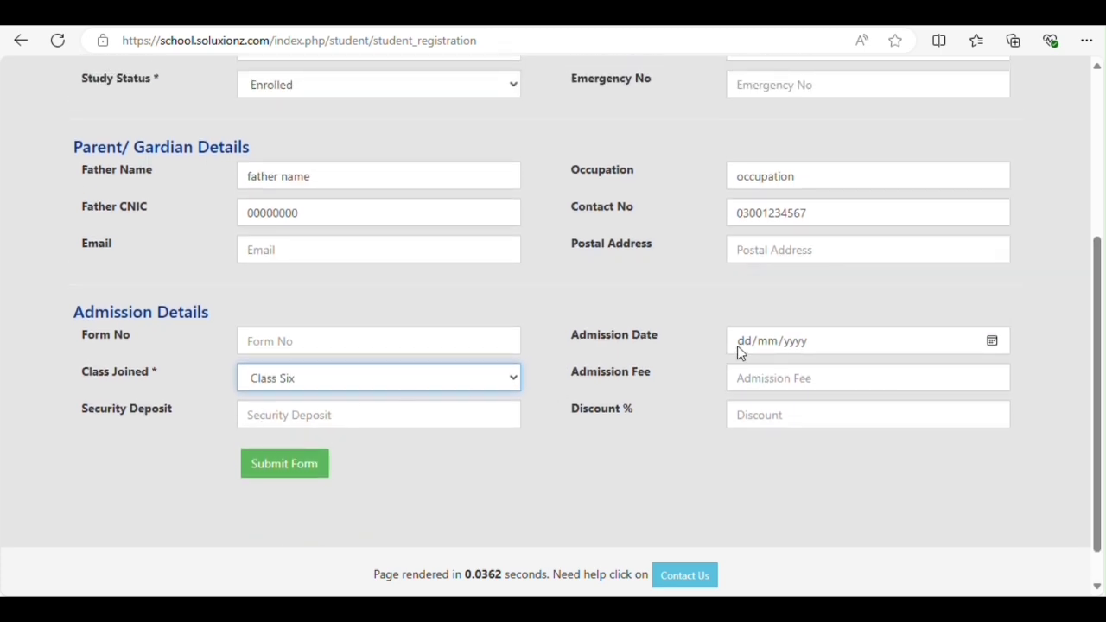
click(992, 342)
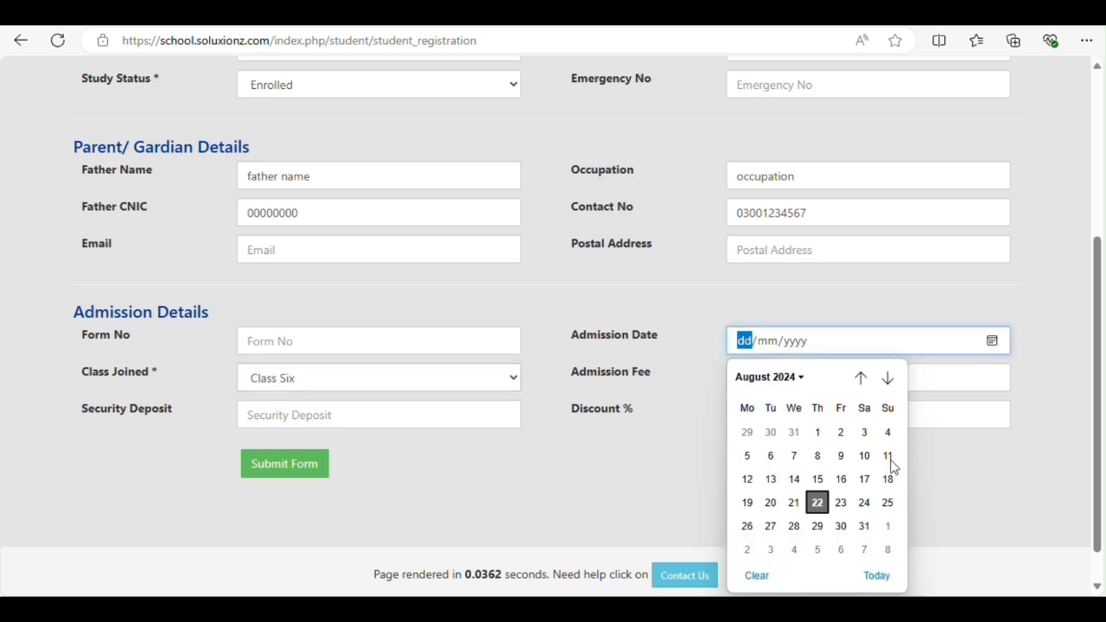
click(817, 503)
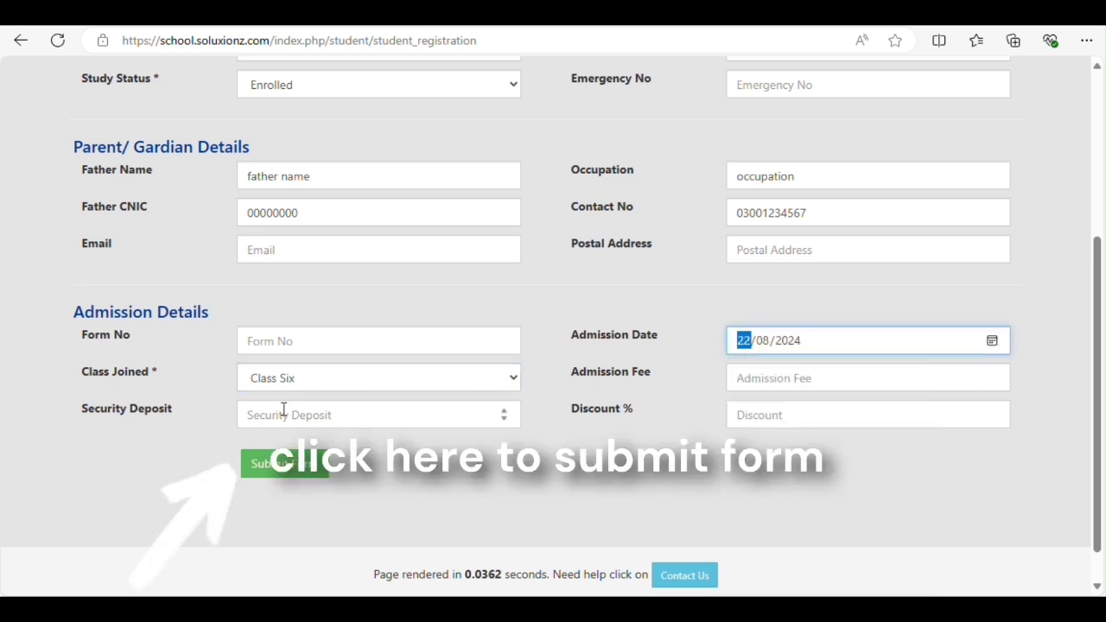
click(430, 417)
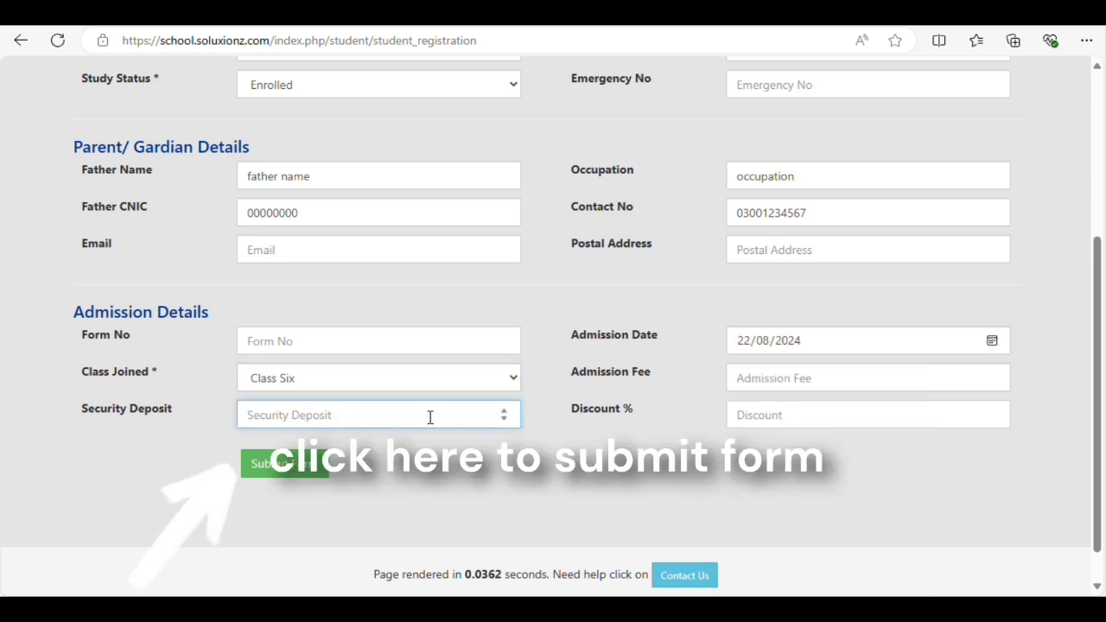
click(806, 414)
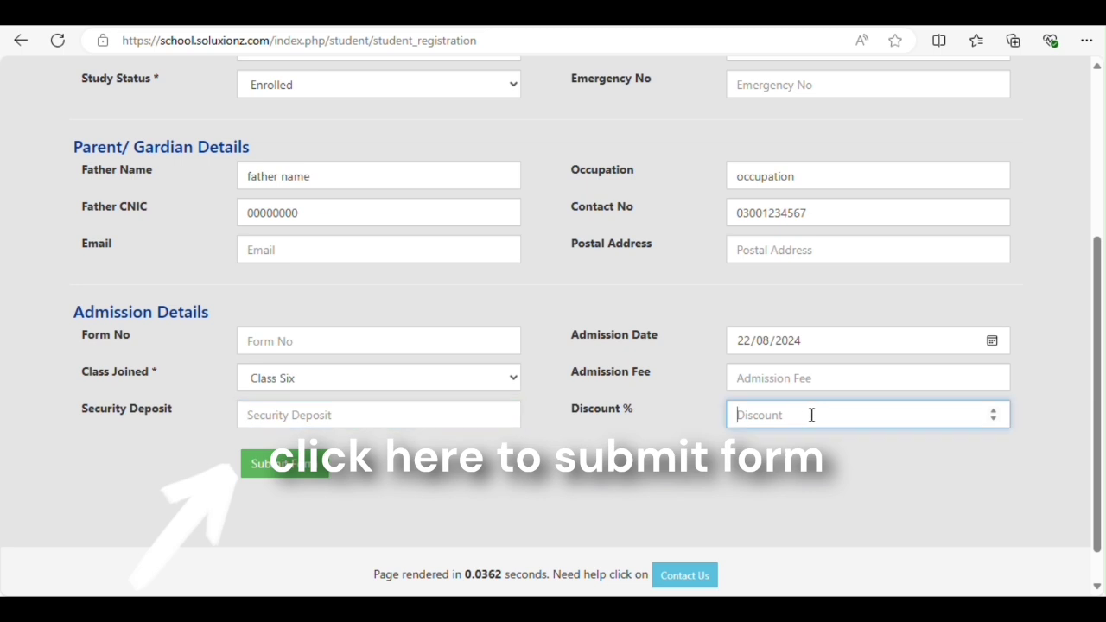
Submit the registration form and confirm the 'Successfully Added Record!' message
click(278, 467)
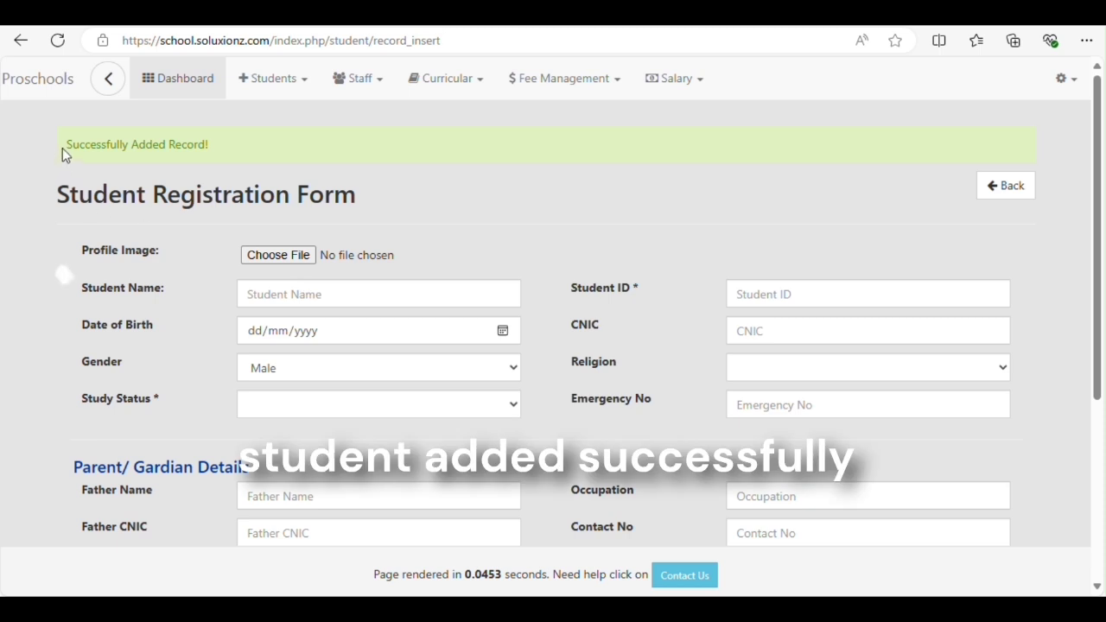
drag(64, 145, 236, 150)
click(236, 150)
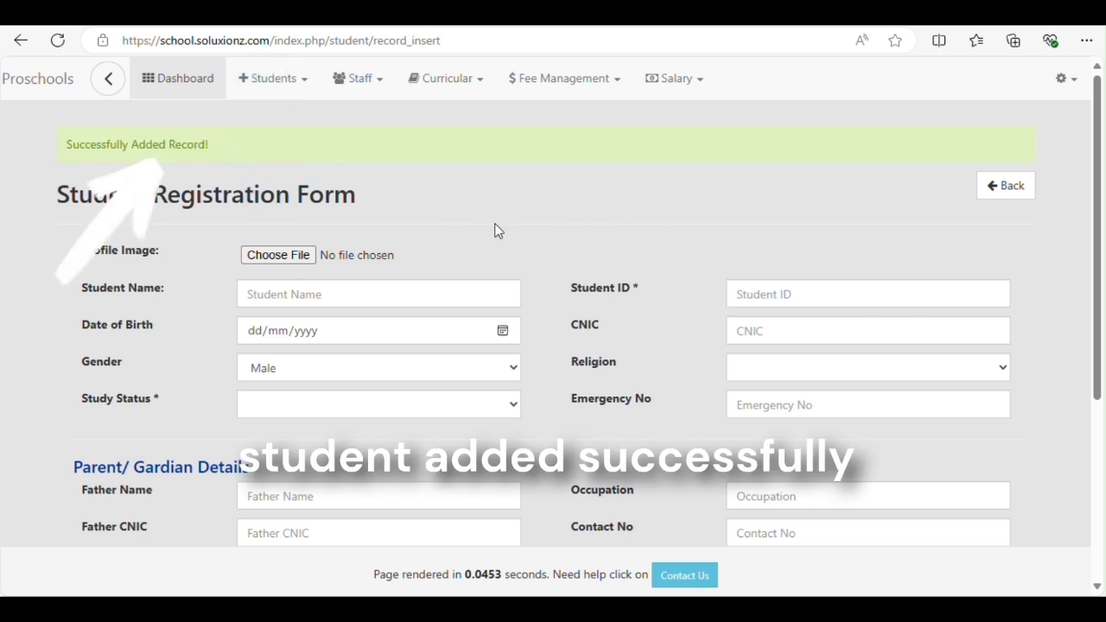
Open student 002's record from the Student List and change the birth date to 21/08/2024
click(1027, 193)
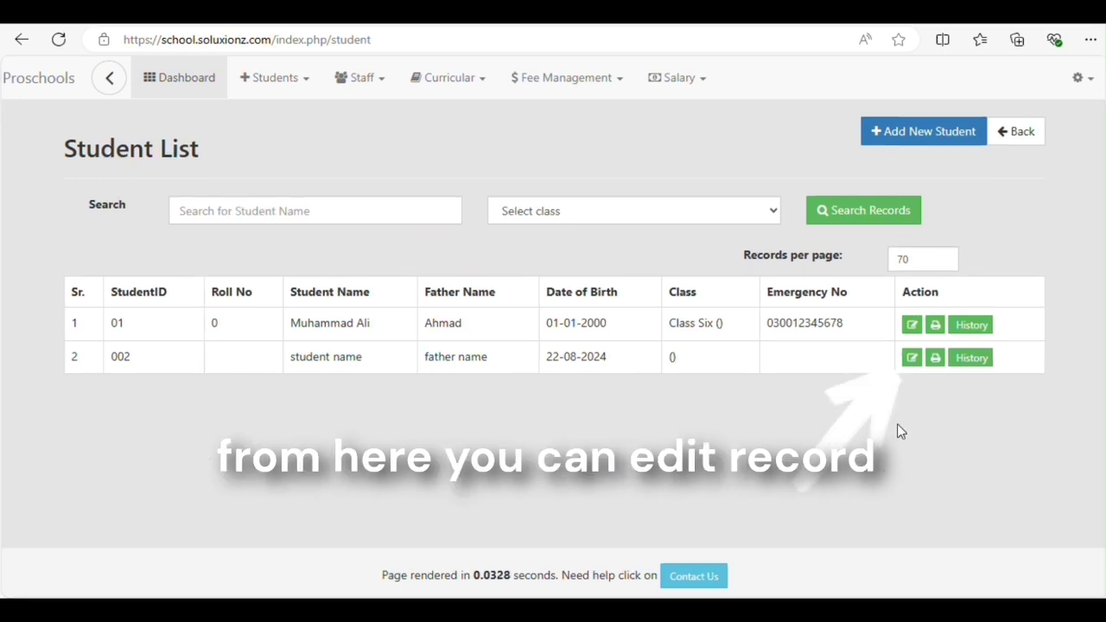
click(911, 358)
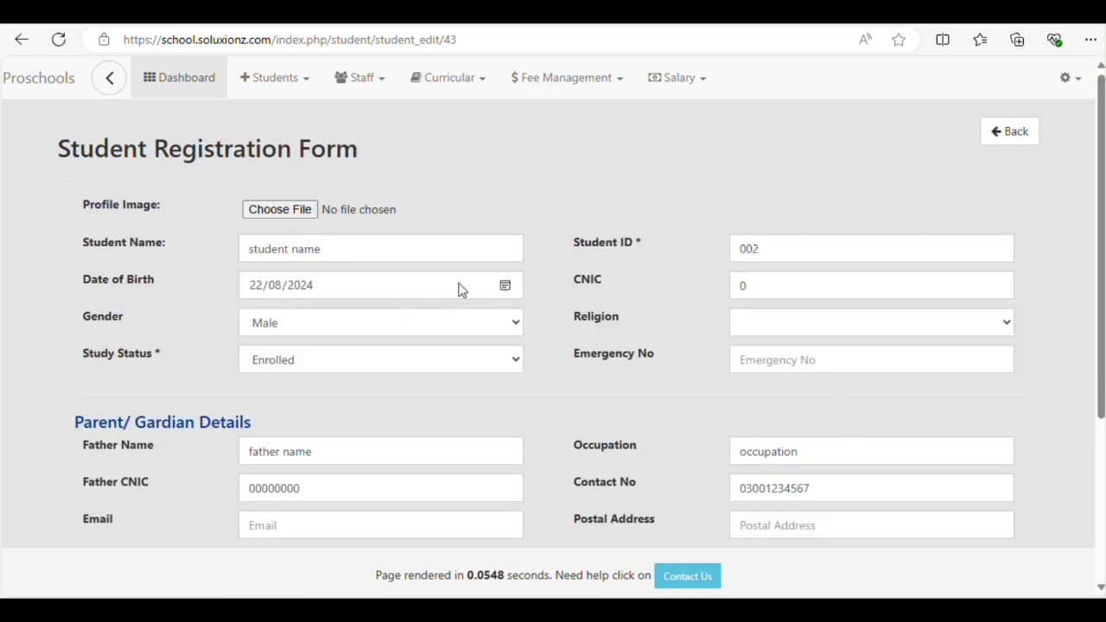
click(506, 285)
click(305, 449)
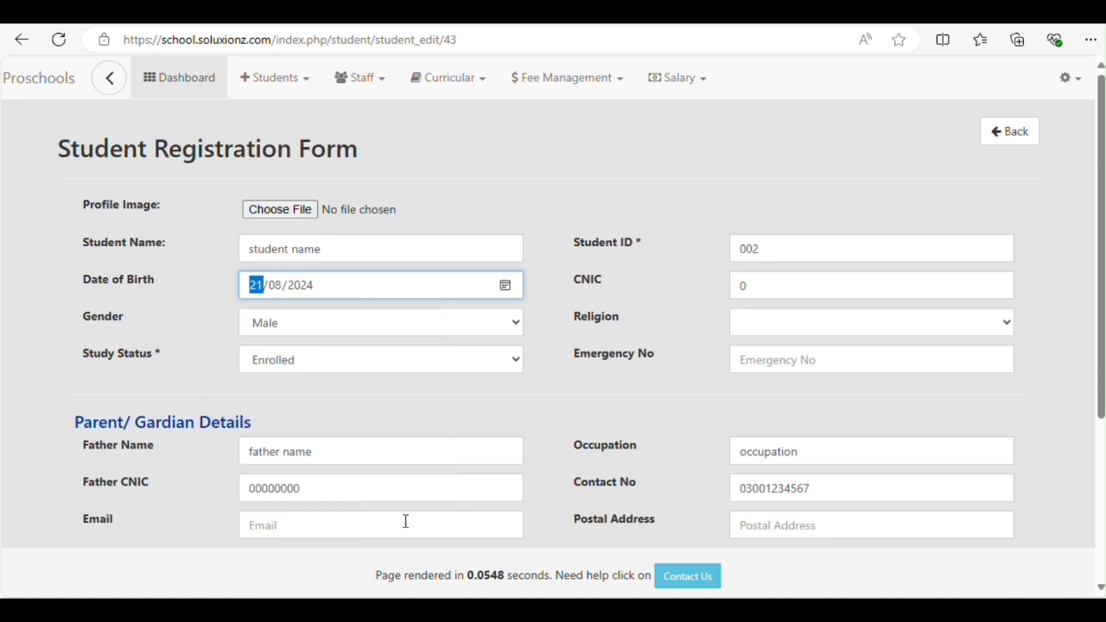
Save the edited record and check the 'Successfully Updated Record!' confirmation
scroll(303, 354, down, 3)
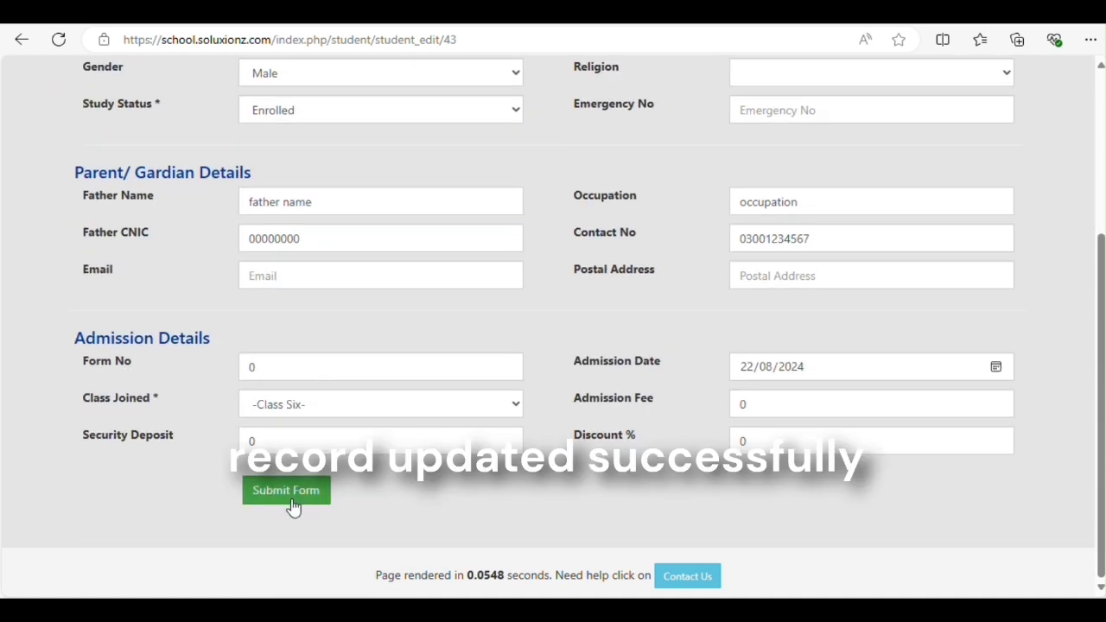
click(326, 492)
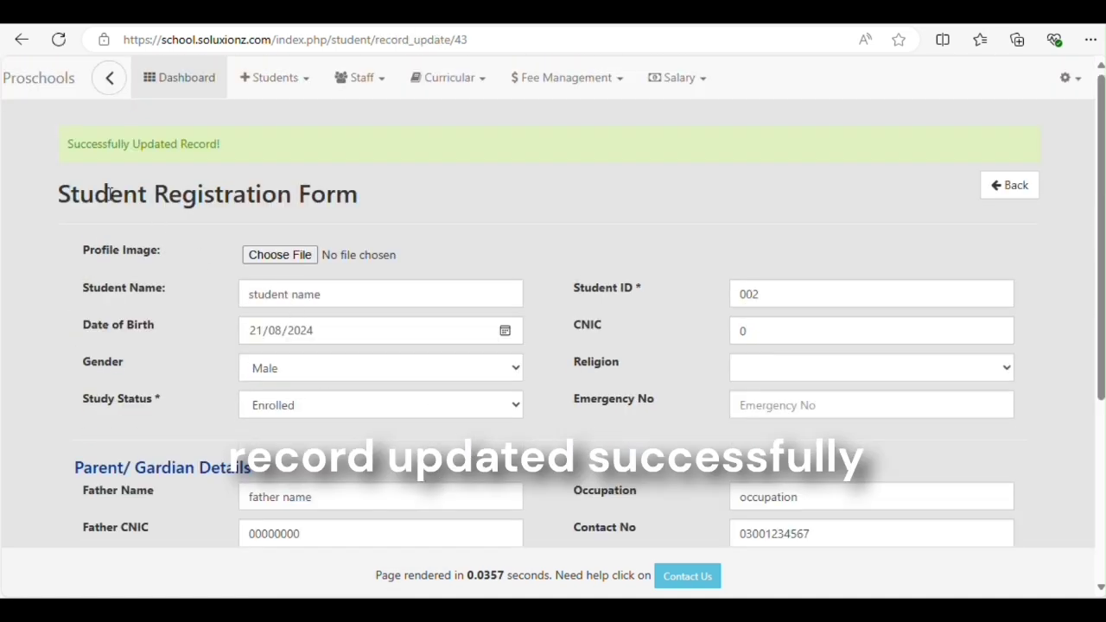
drag(66, 145, 234, 156)
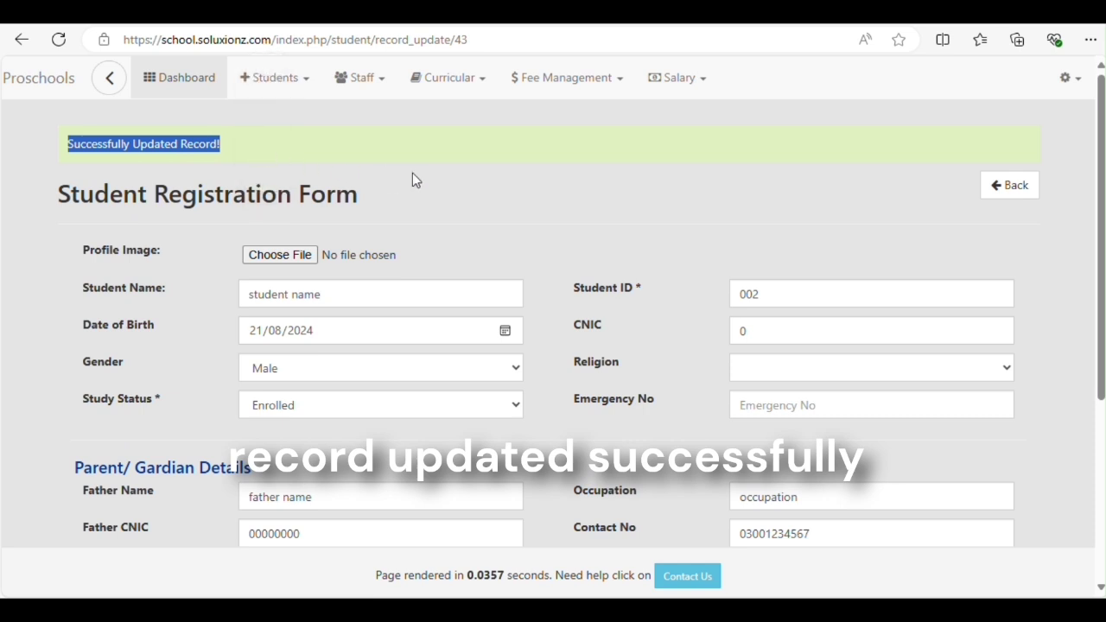
click(458, 197)
View student 01's printable profile with admission, birth and contact details, then return to the list
click(1014, 188)
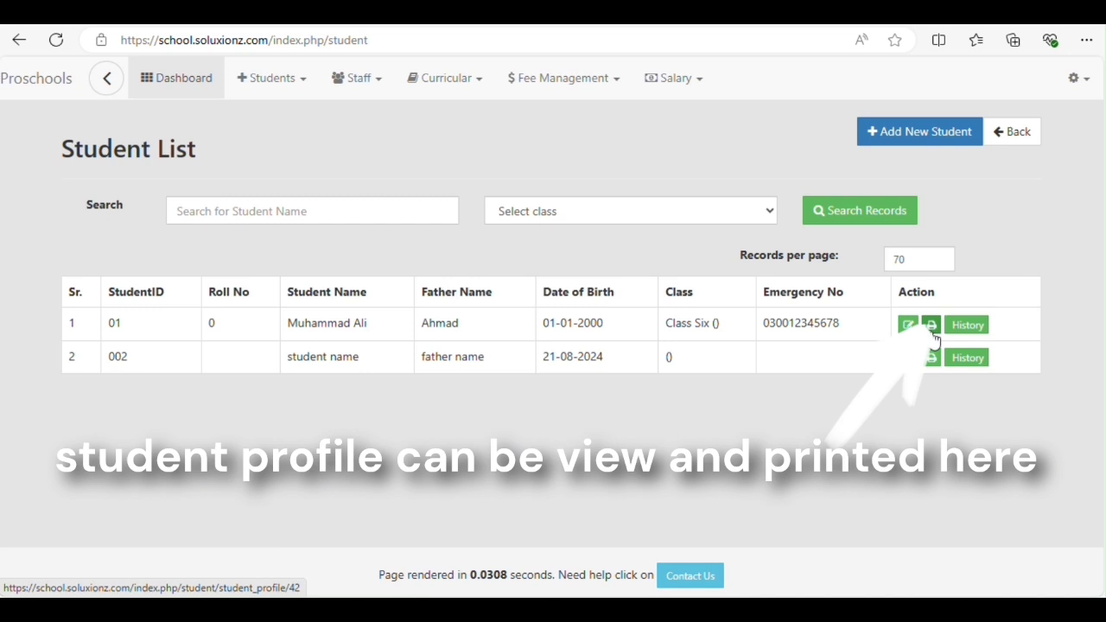
click(932, 334)
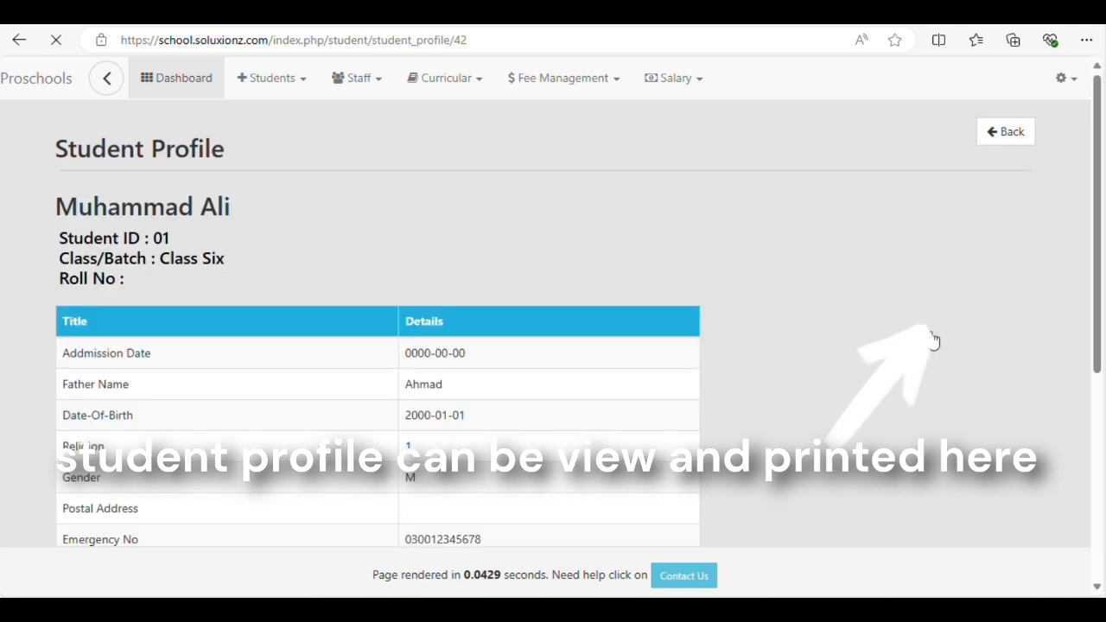
scroll(803, 456, down, 2)
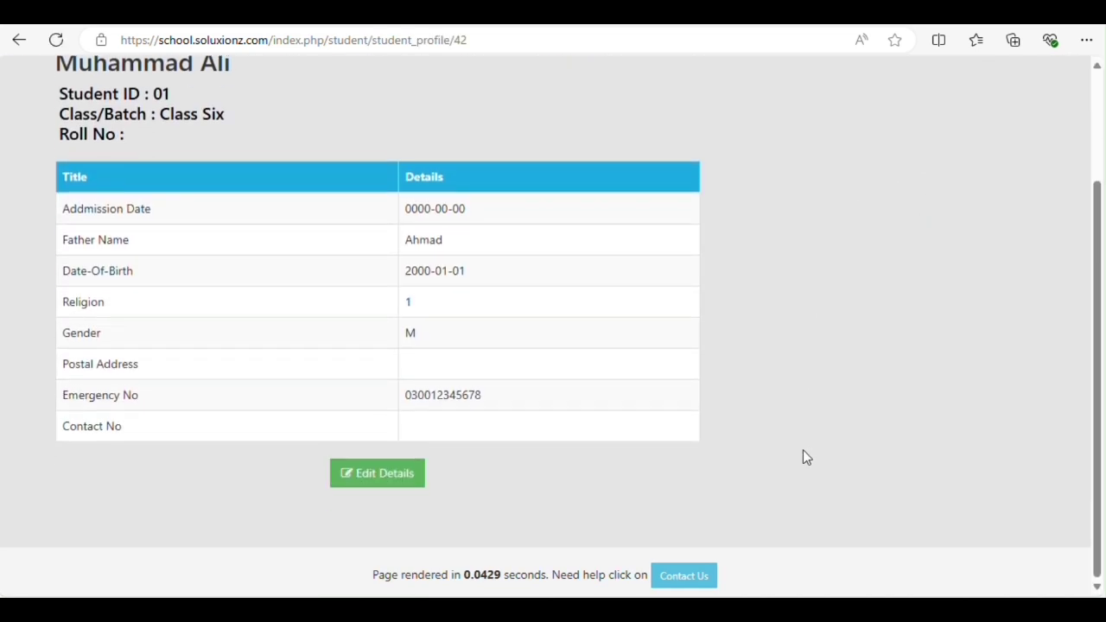
scroll(802, 456, up, 1)
scroll(898, 346, up, 1)
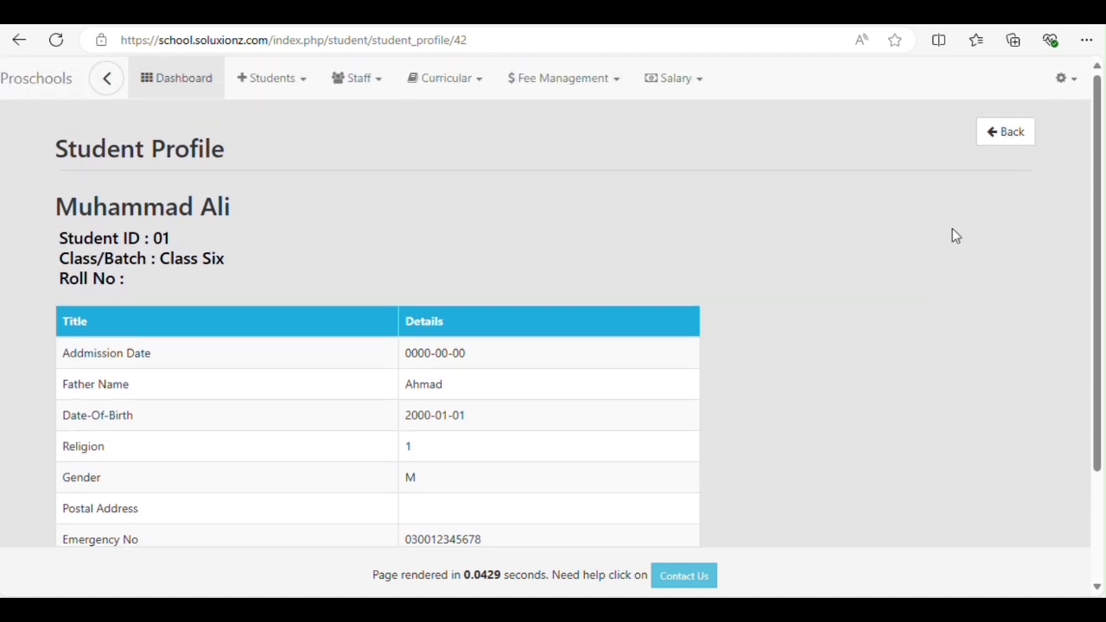
click(999, 138)
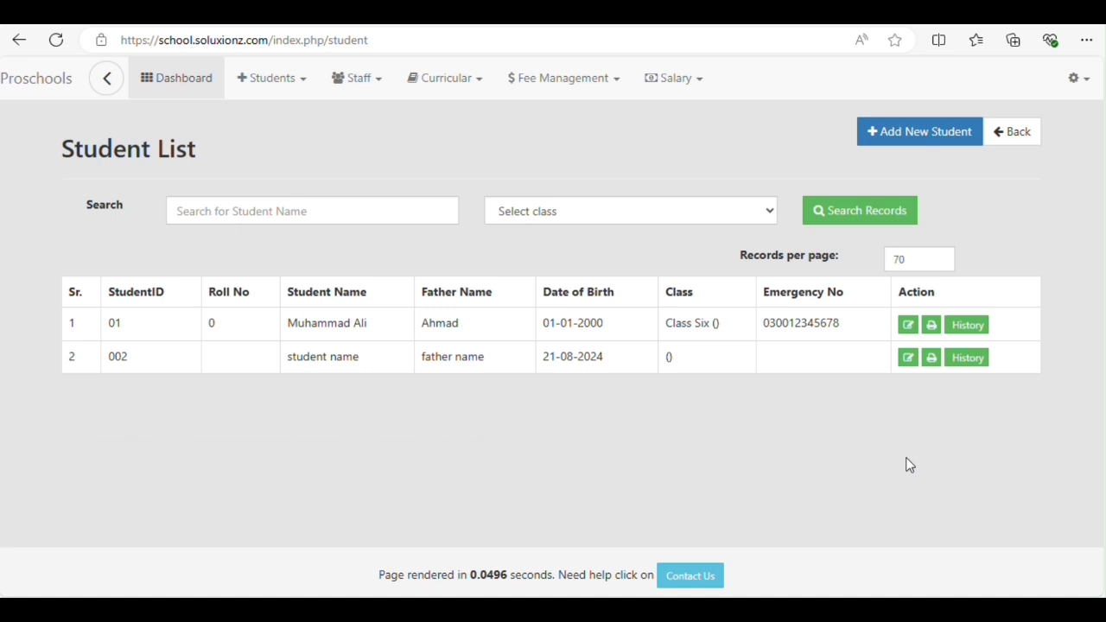
Check the first student's class history showing Class Six for 2024-25
click(975, 334)
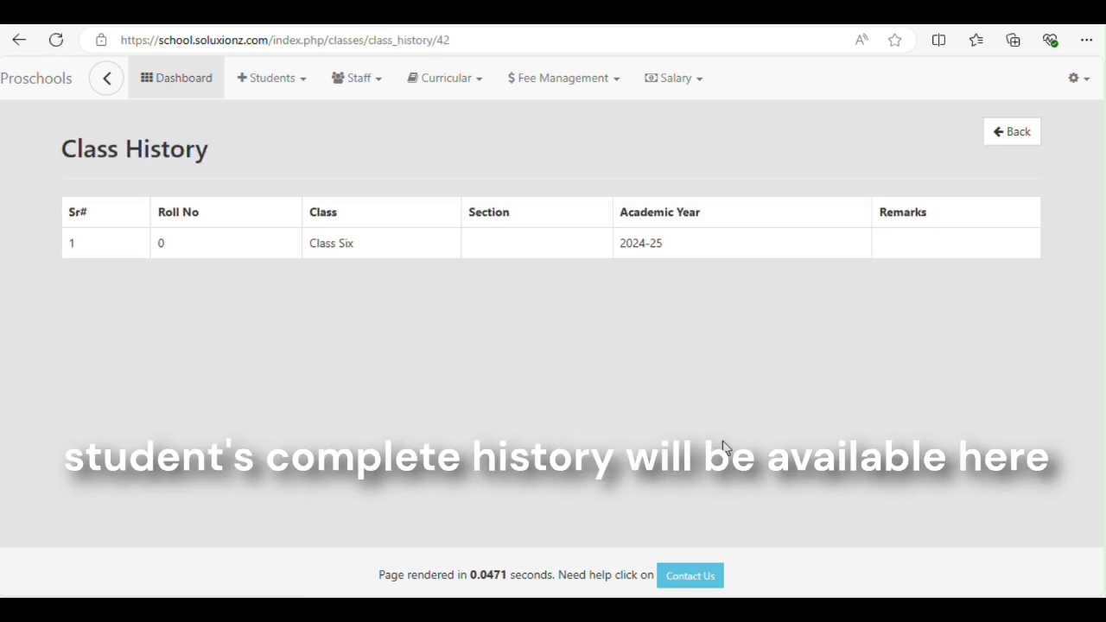
click(1015, 138)
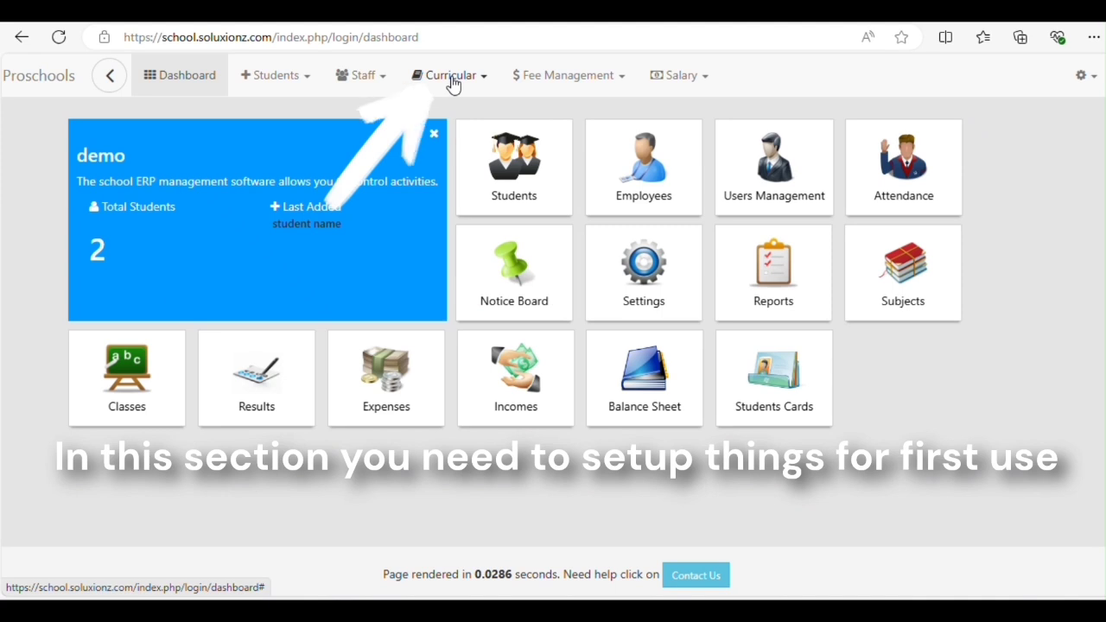
click(453, 80)
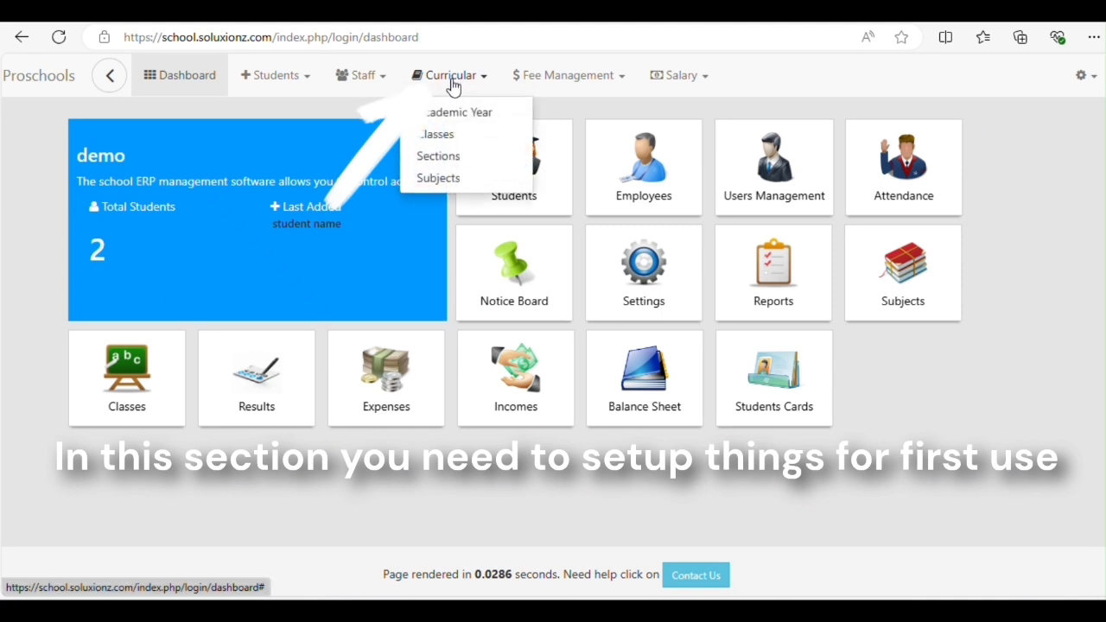
Add academic session 2024-25 on the Curricular Academic Year/Session page
click(469, 121)
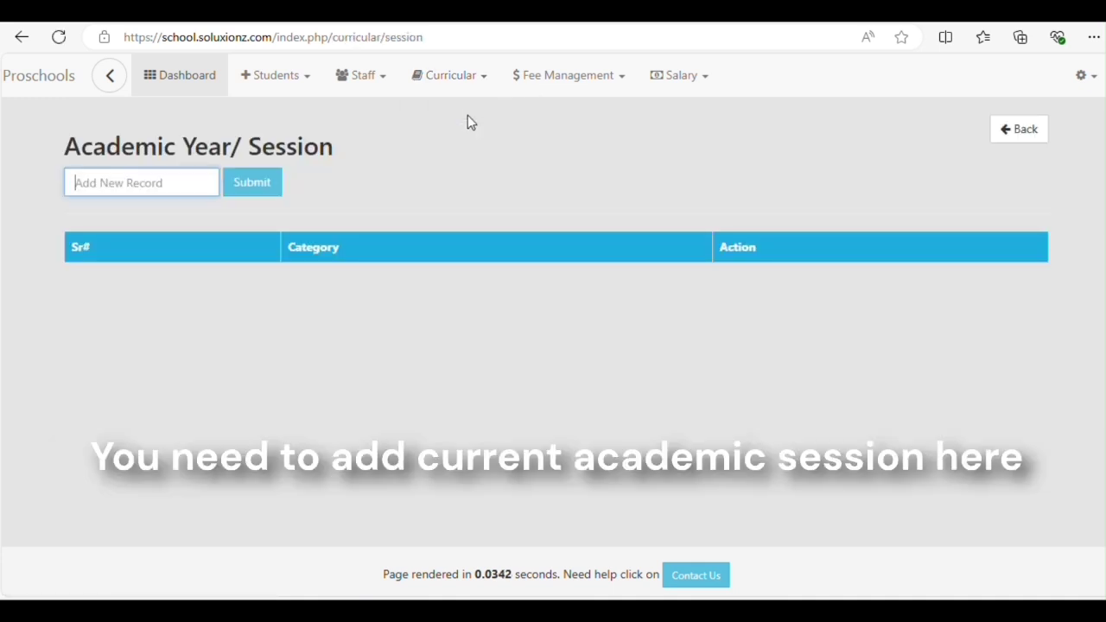
text(20242)
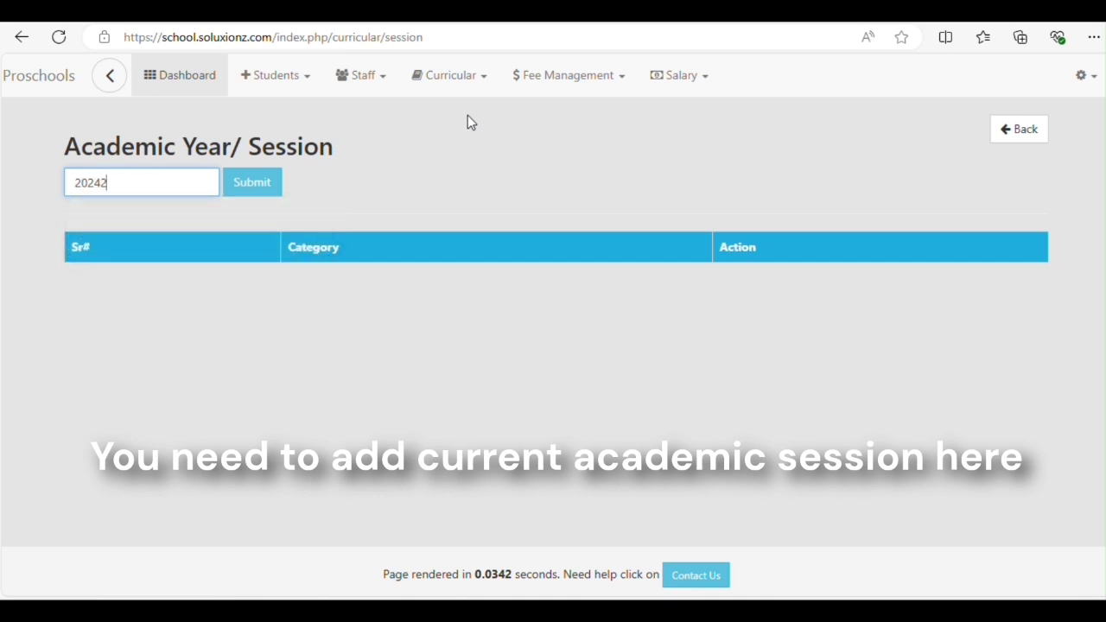
key(BackSpace)
key(Down)
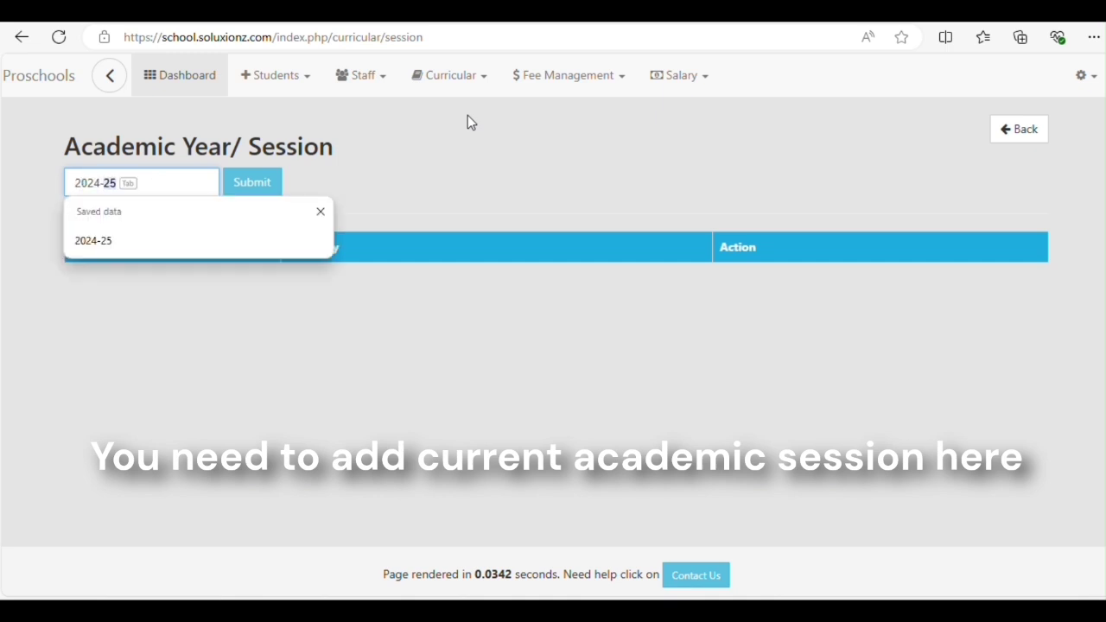
key(Return)
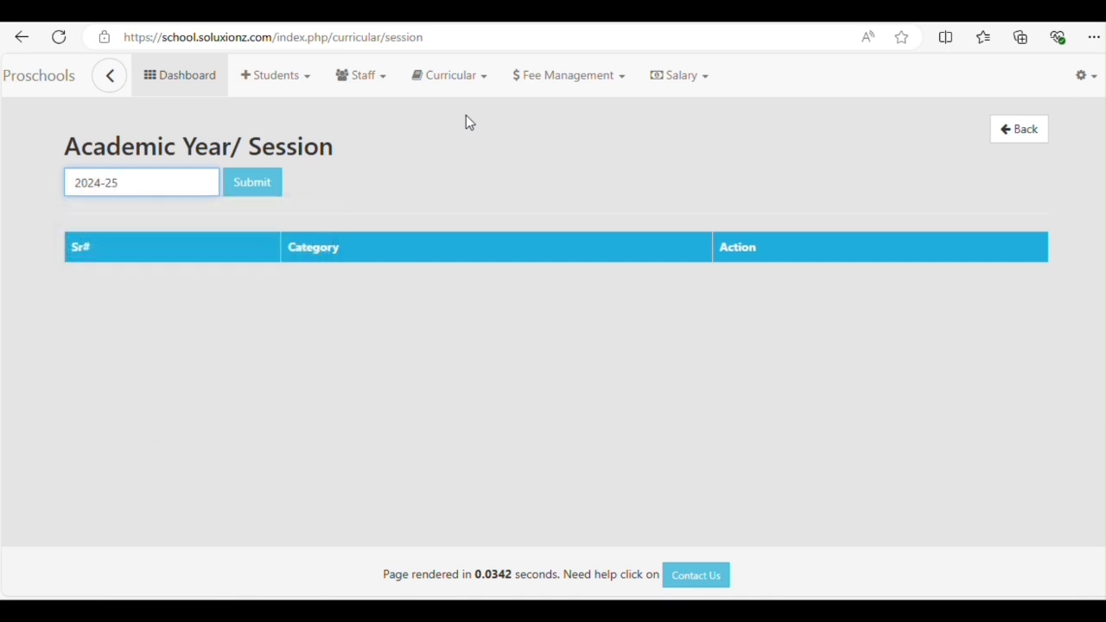
click(259, 191)
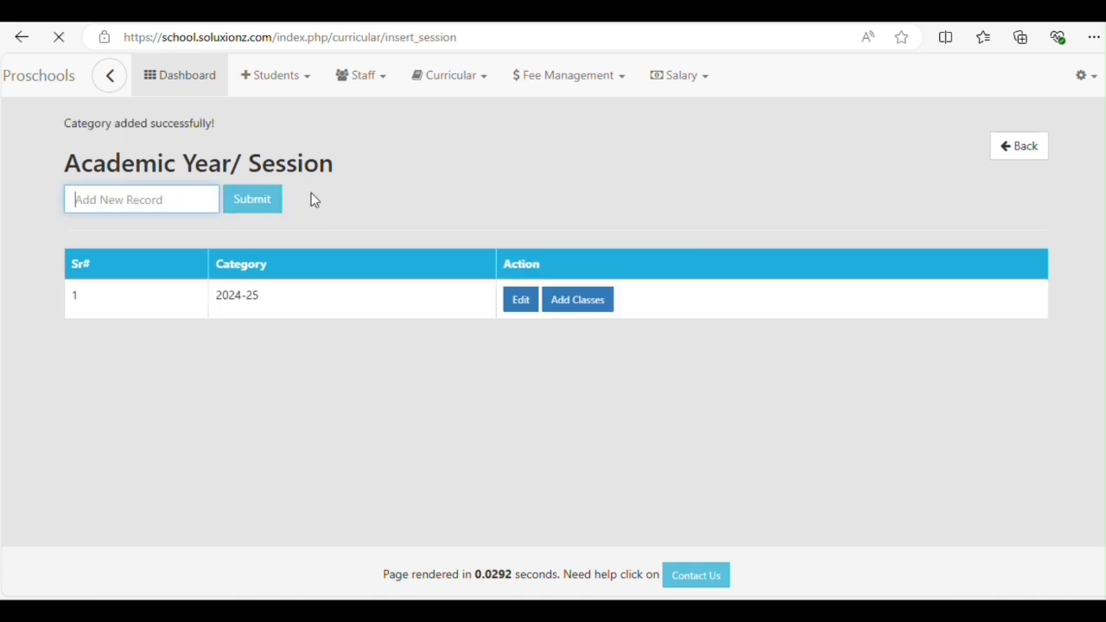
Add class PlayGroup at level 1 in the List of Classes
click(472, 79)
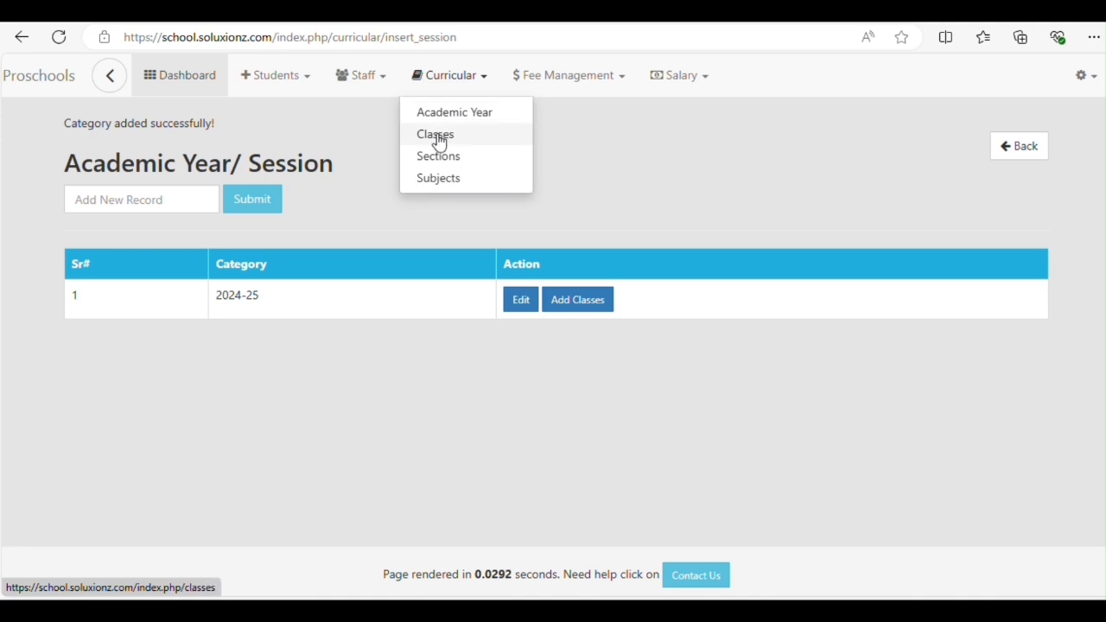
click(436, 136)
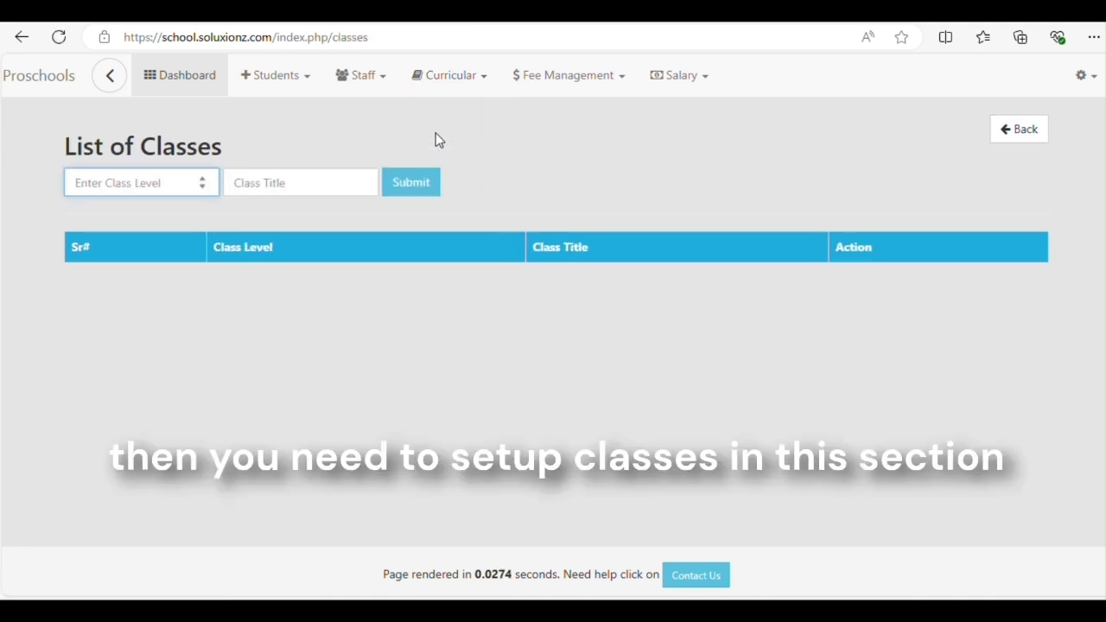
text(1)
key(Tab)
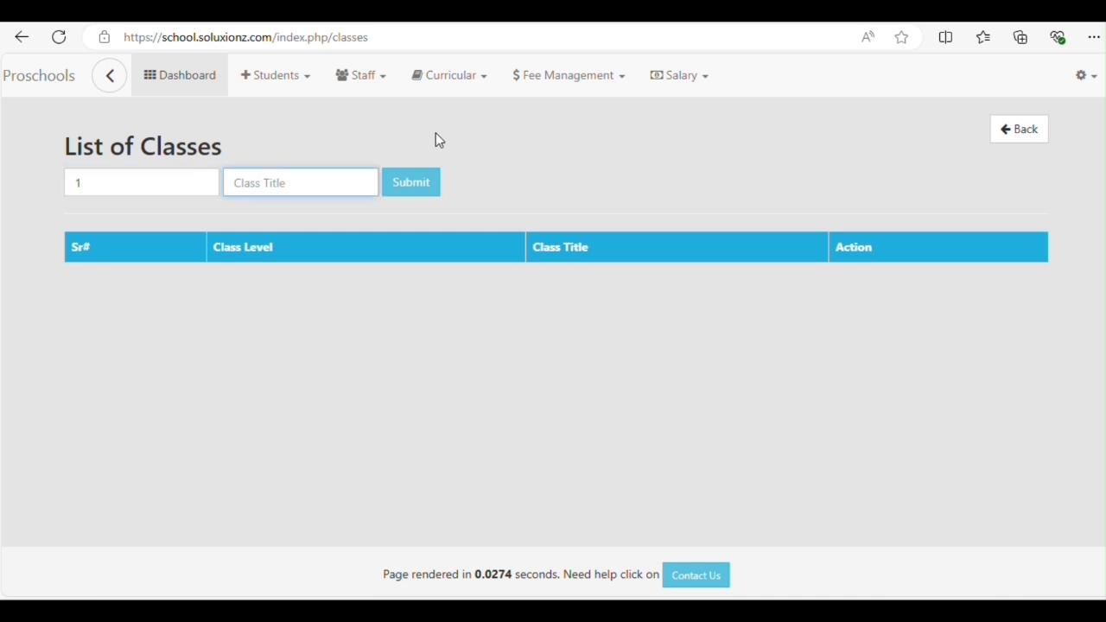
text(PlayGroup)
click(420, 185)
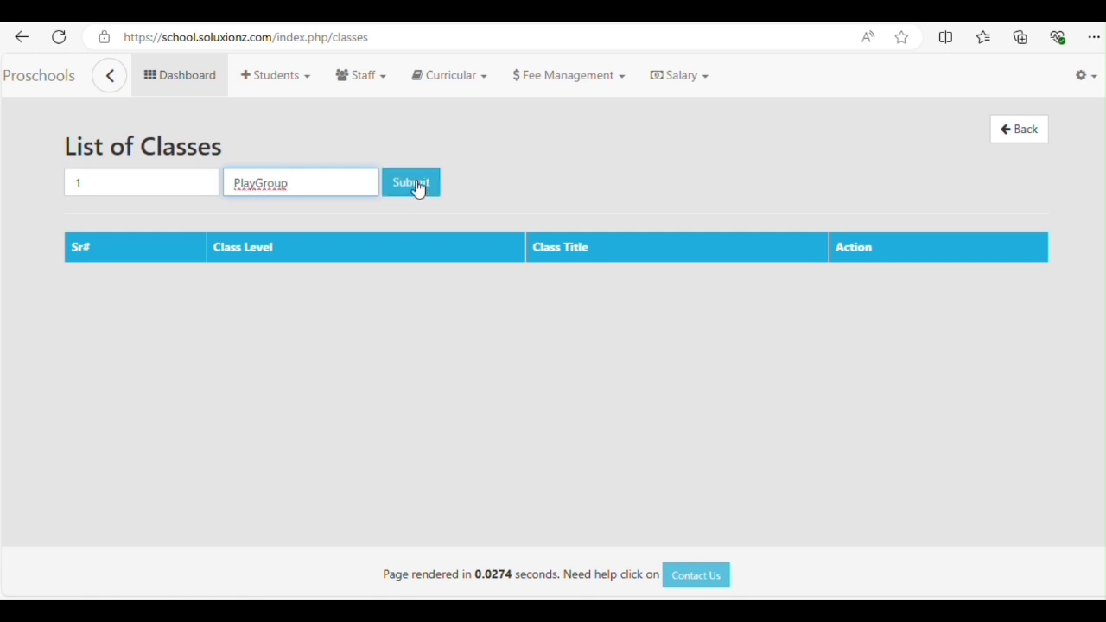
click(419, 187)
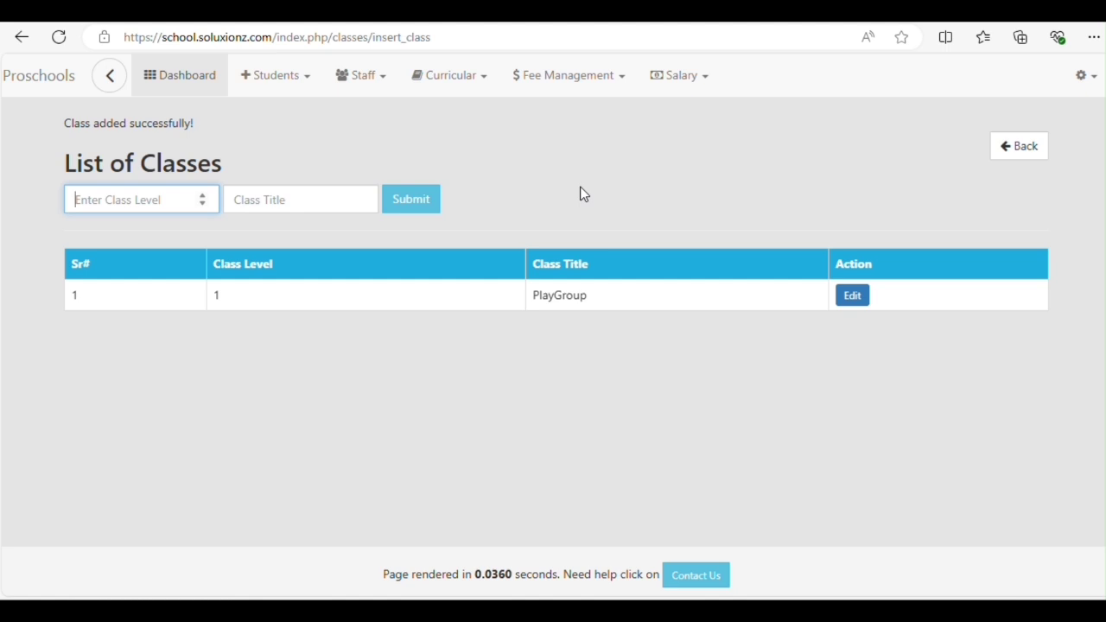
Add class Nursery at level 2
text(2)
key(Tab)
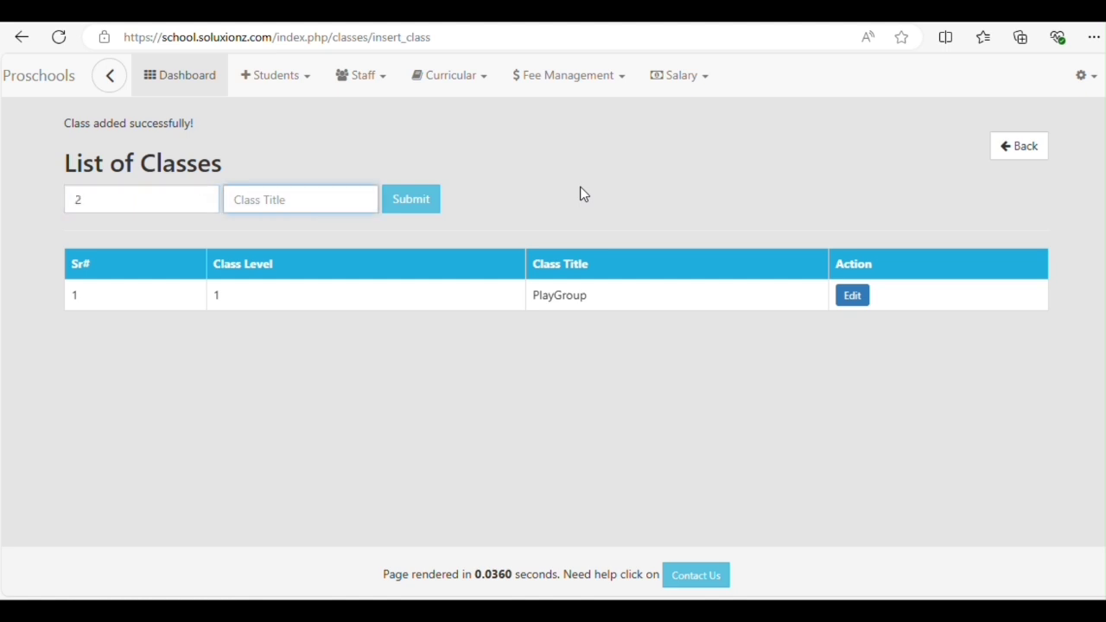
text(Nursery)
key(Return)
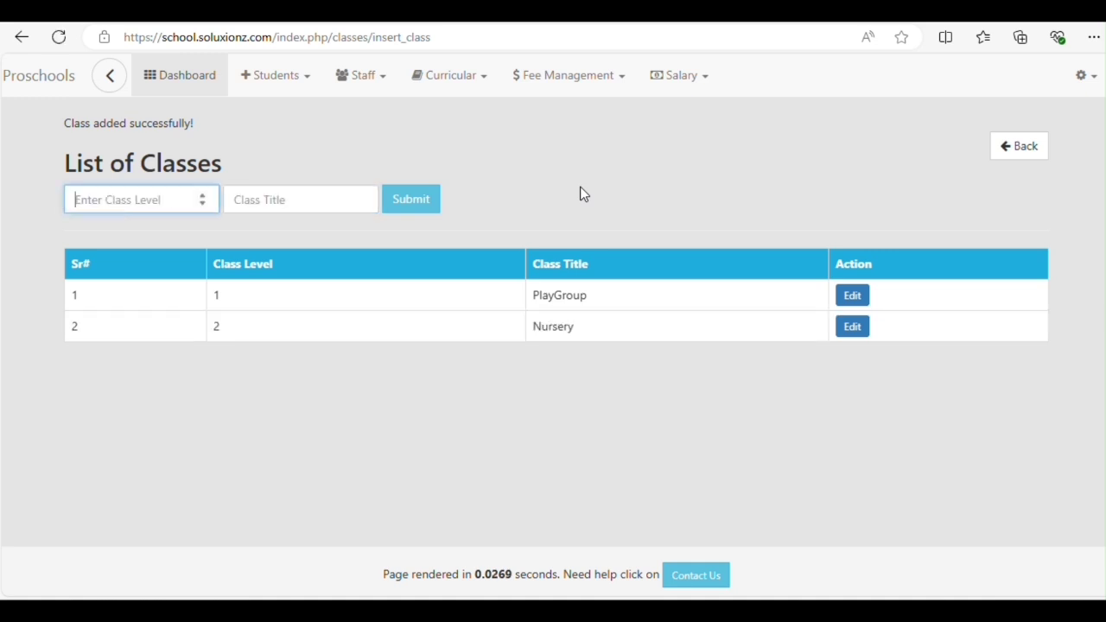
click(472, 78)
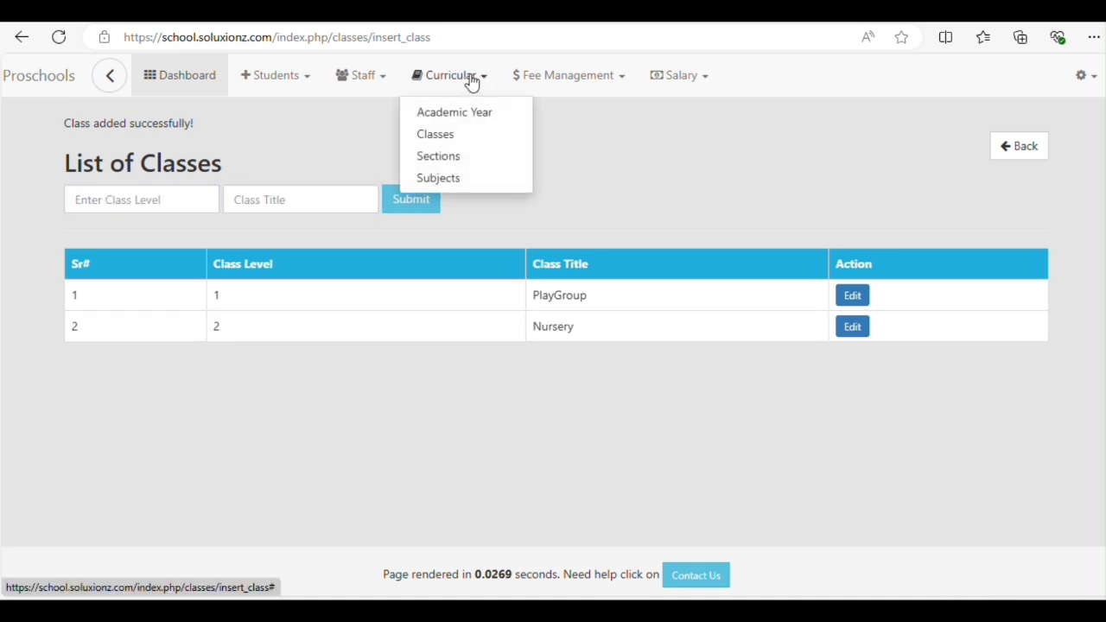
Add 'Section A' and 'Section B' as class sections
click(434, 158)
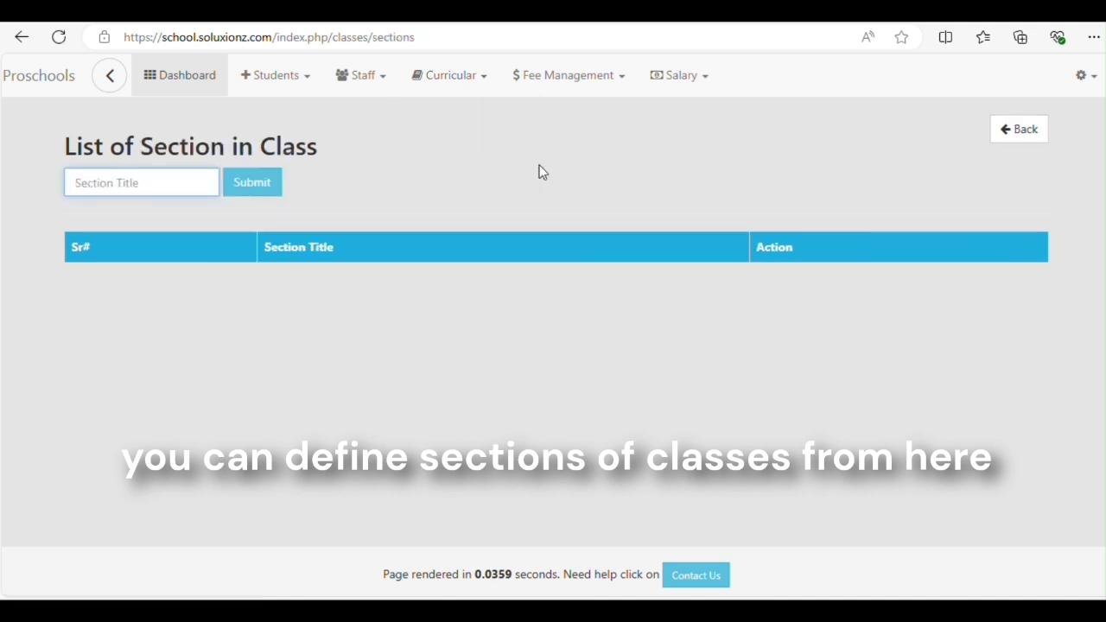
text(Section A)
click(260, 191)
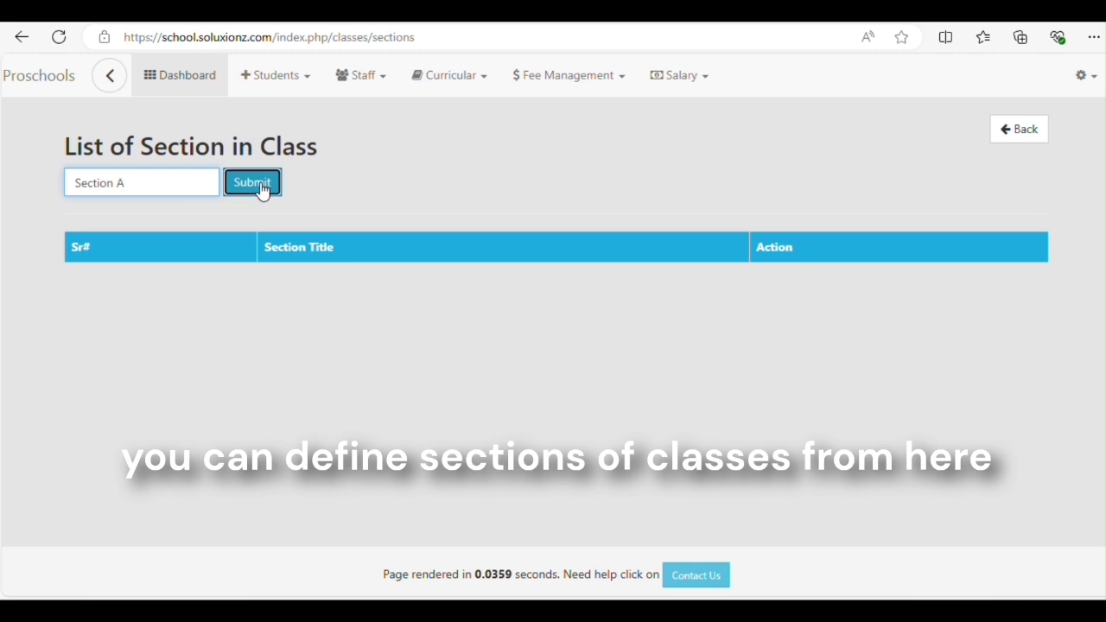
text(Sec)
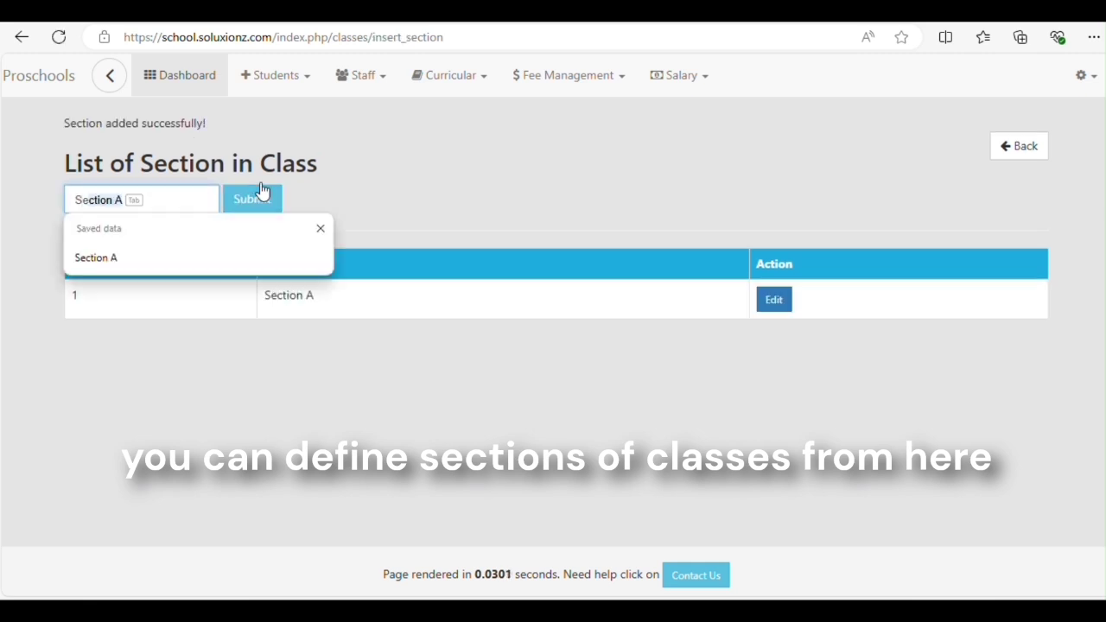
text(tion B)
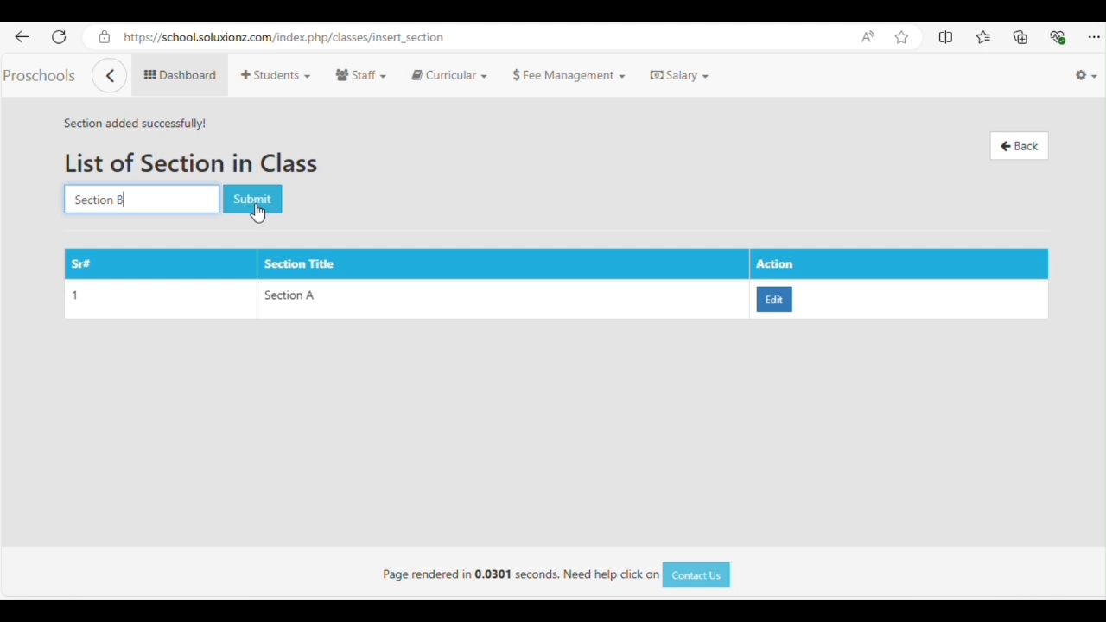
click(263, 210)
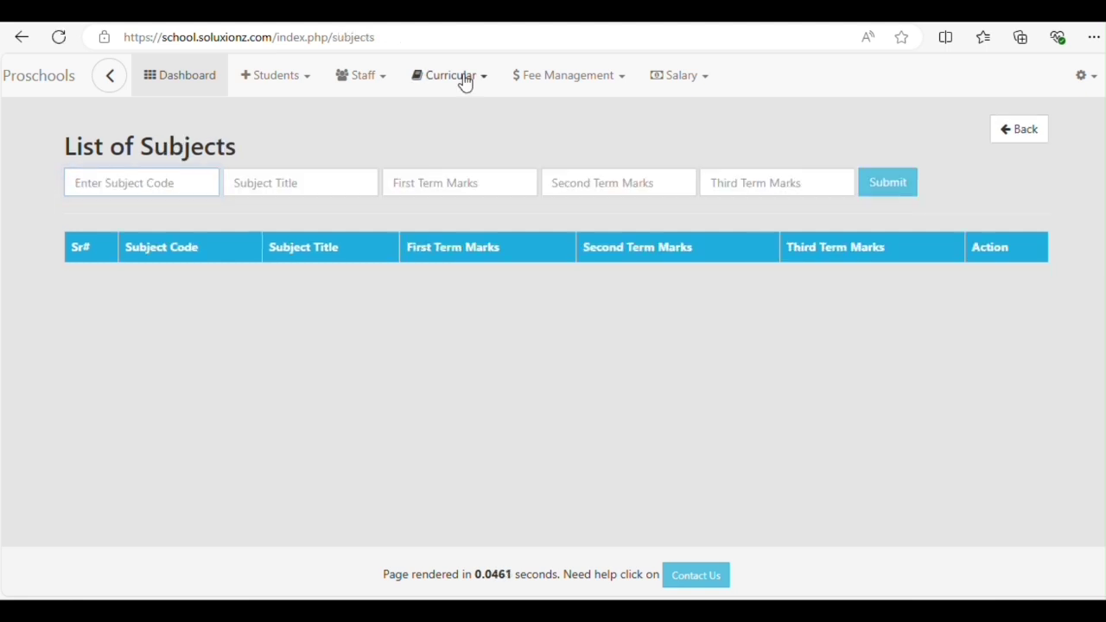
Open the class list for the 2024-25 academic session
click(461, 80)
click(452, 109)
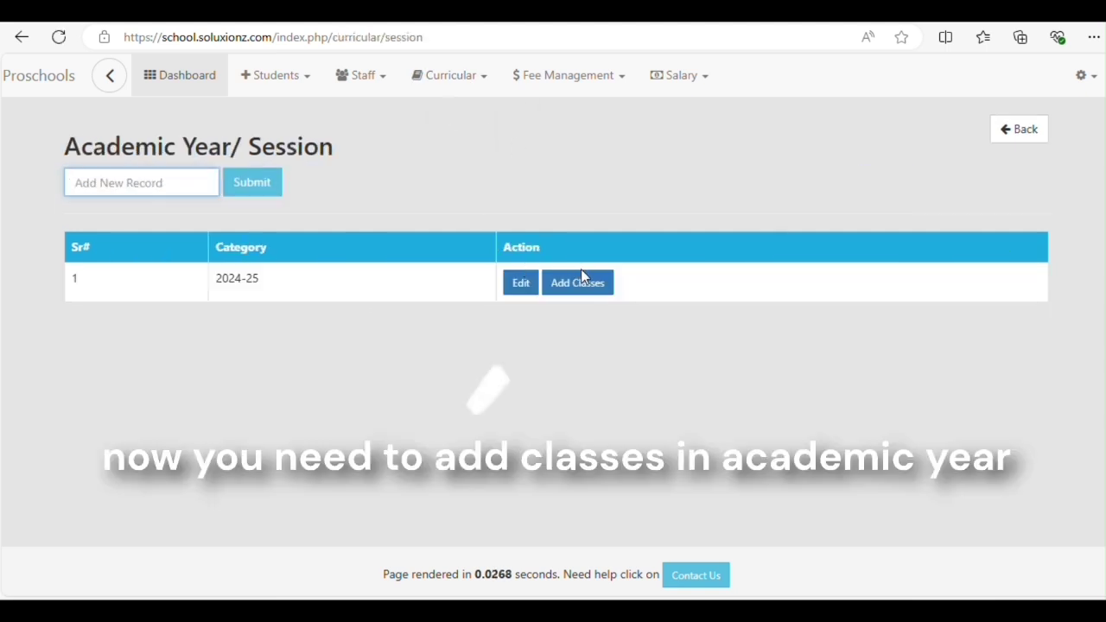
drag(213, 286, 255, 279)
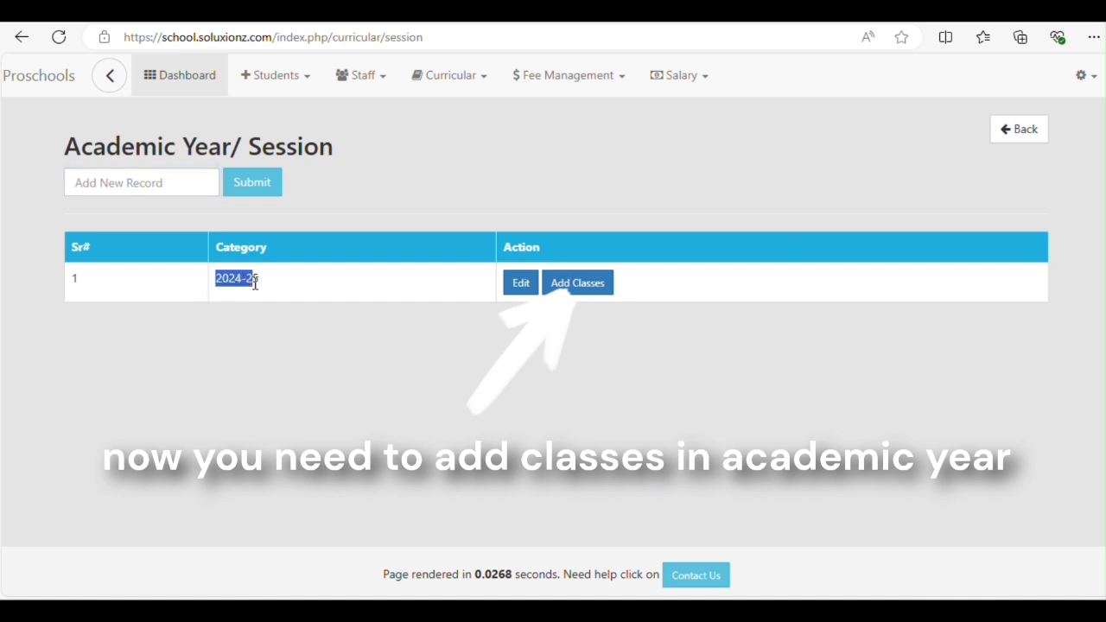
click(278, 290)
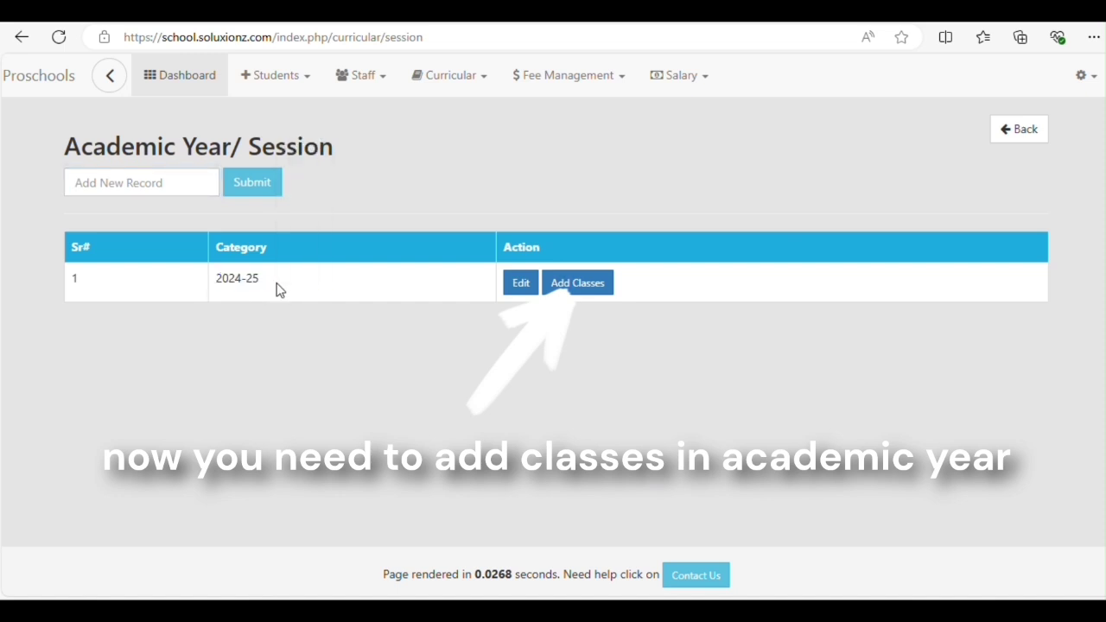
click(583, 290)
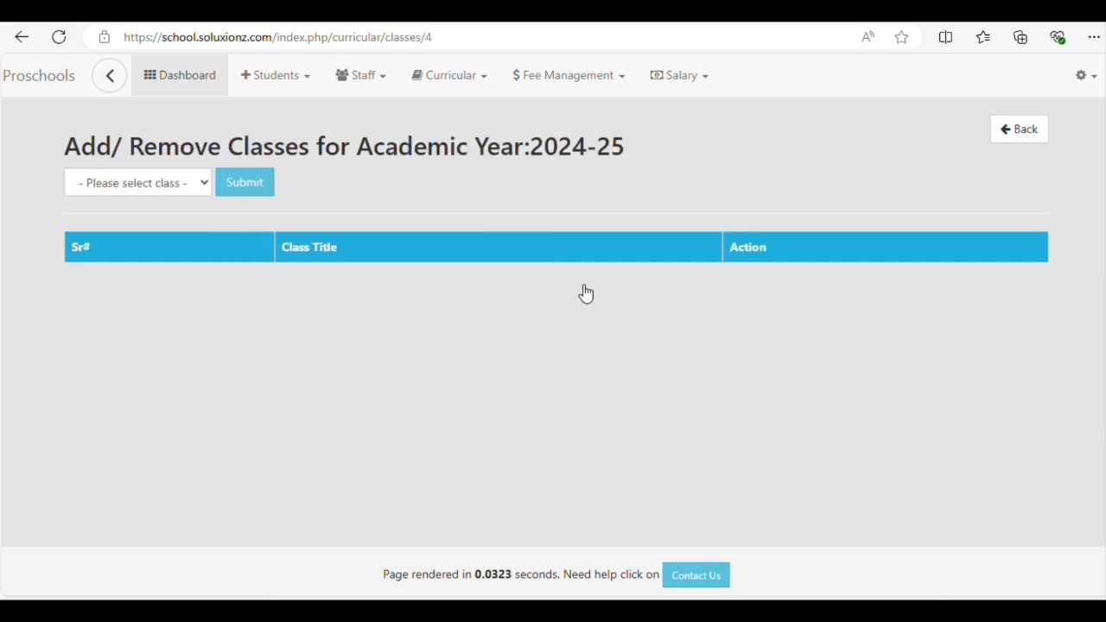
Add the PlayGroup and Nursery classes to the 2024-25 session
click(173, 183)
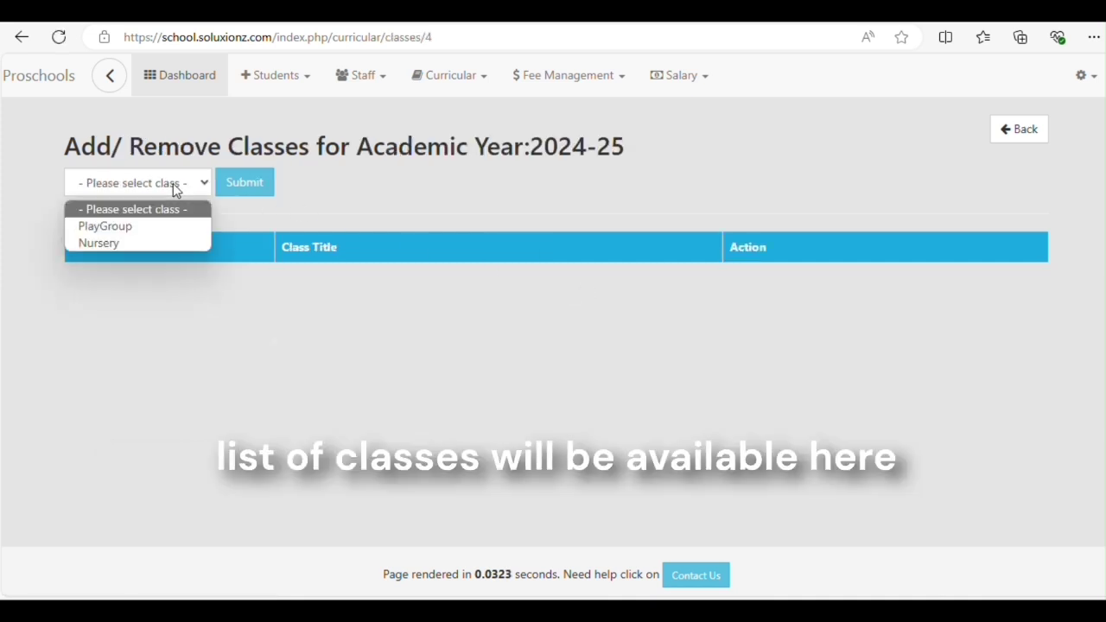
click(108, 227)
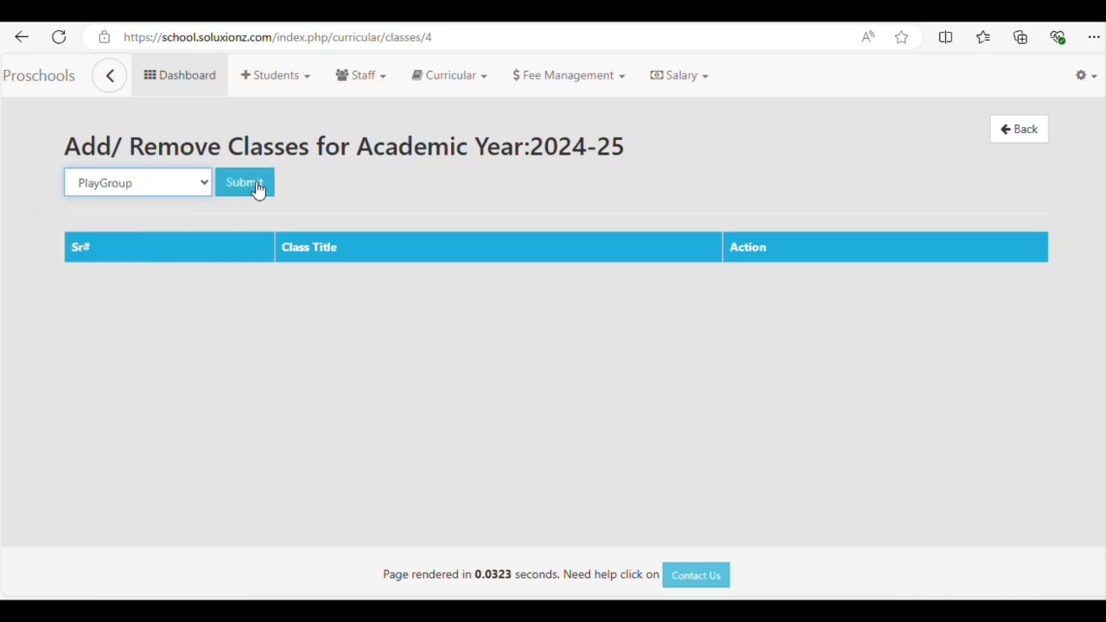
click(256, 183)
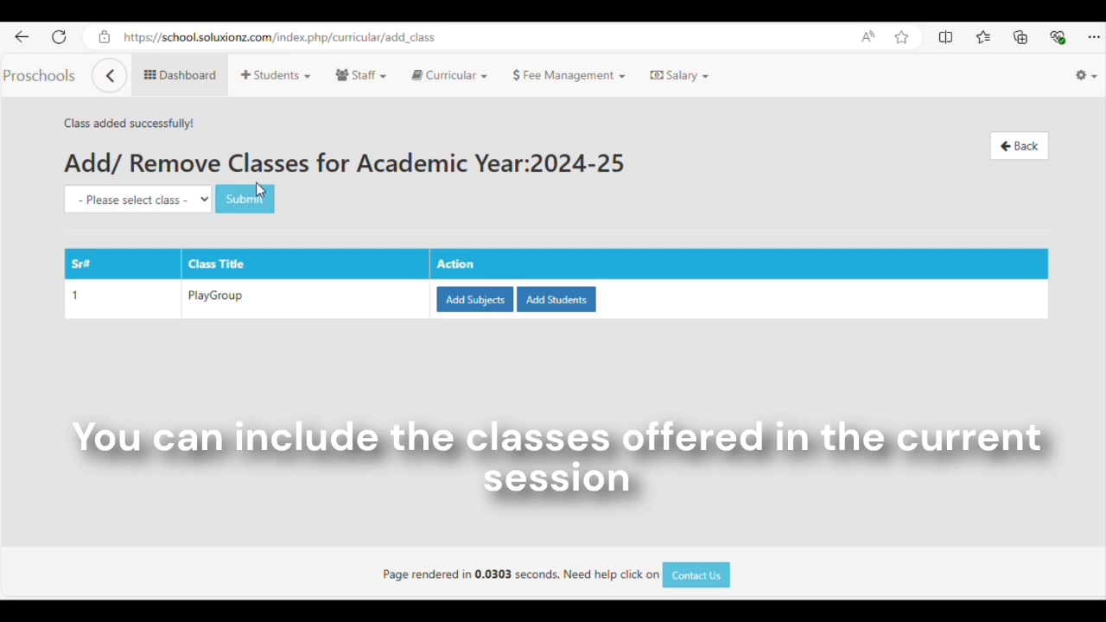
click(187, 203)
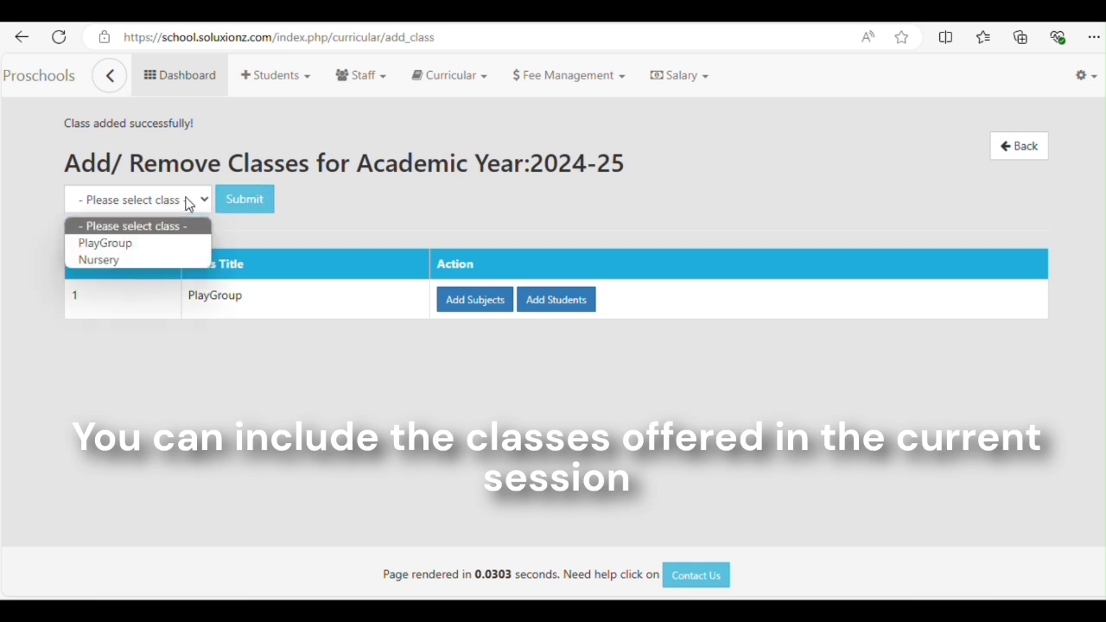
click(93, 259)
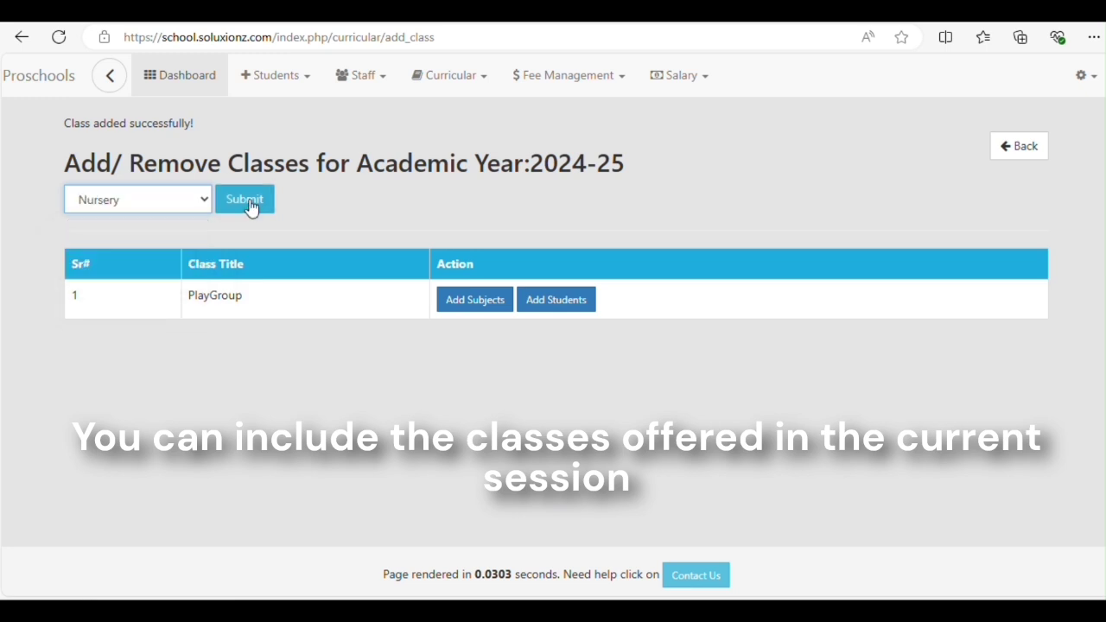
click(248, 203)
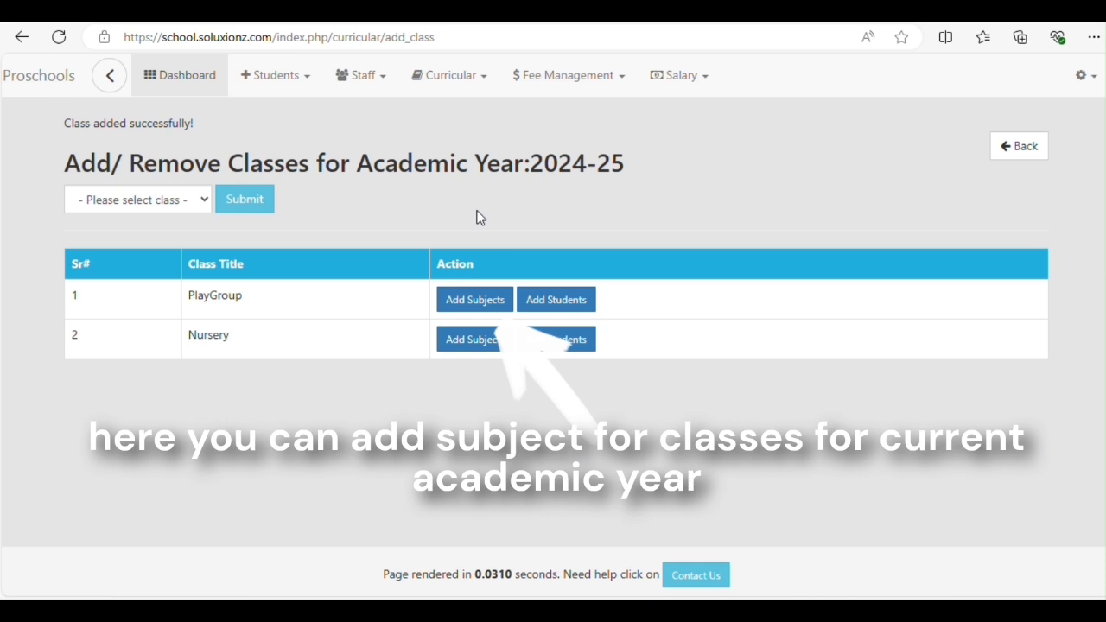
Open PlayGroup's subject page and confirm no subjects are available to assign yet
click(472, 302)
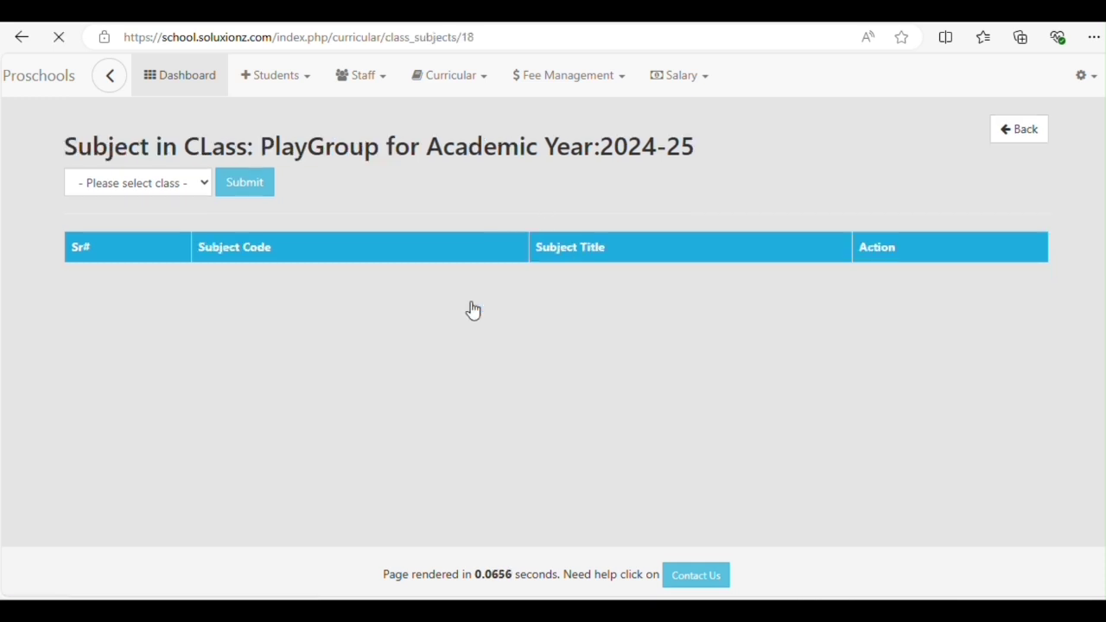
click(202, 183)
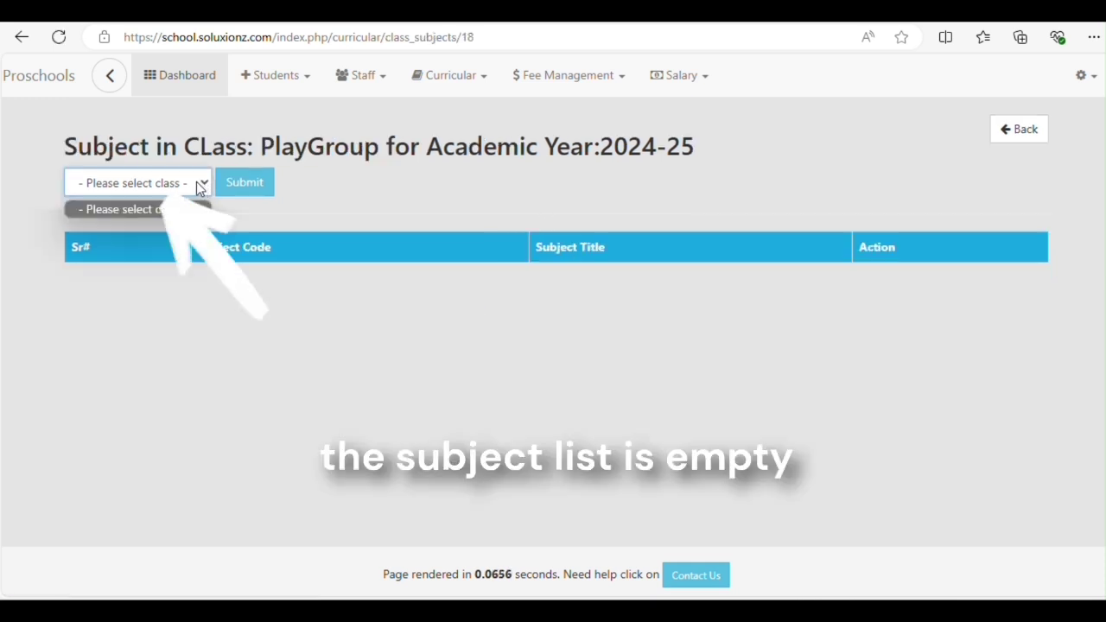
click(195, 181)
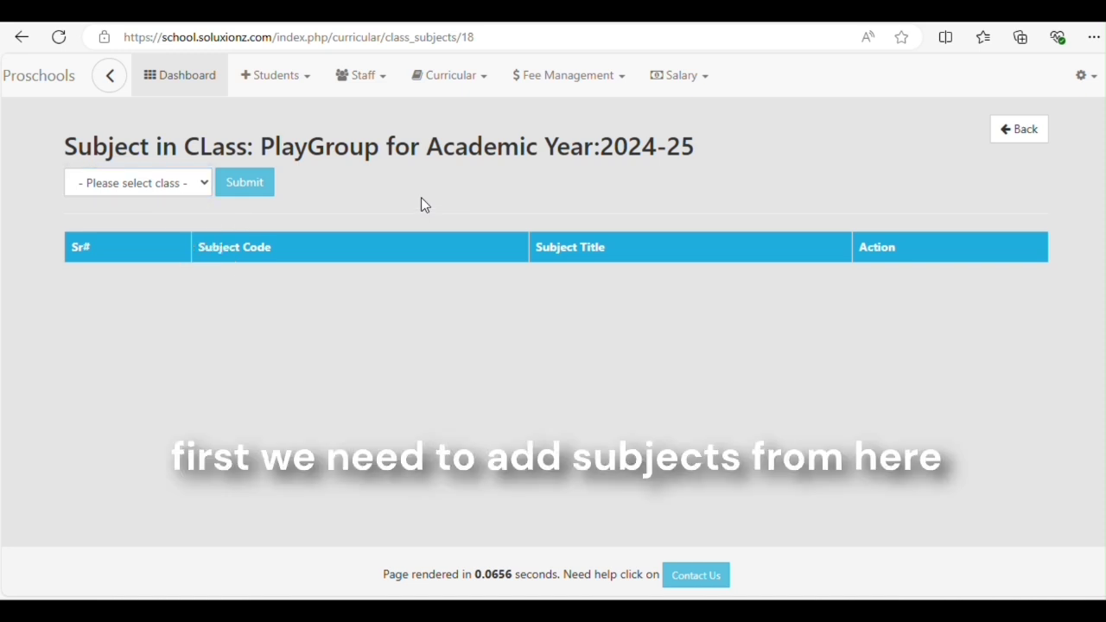
click(478, 79)
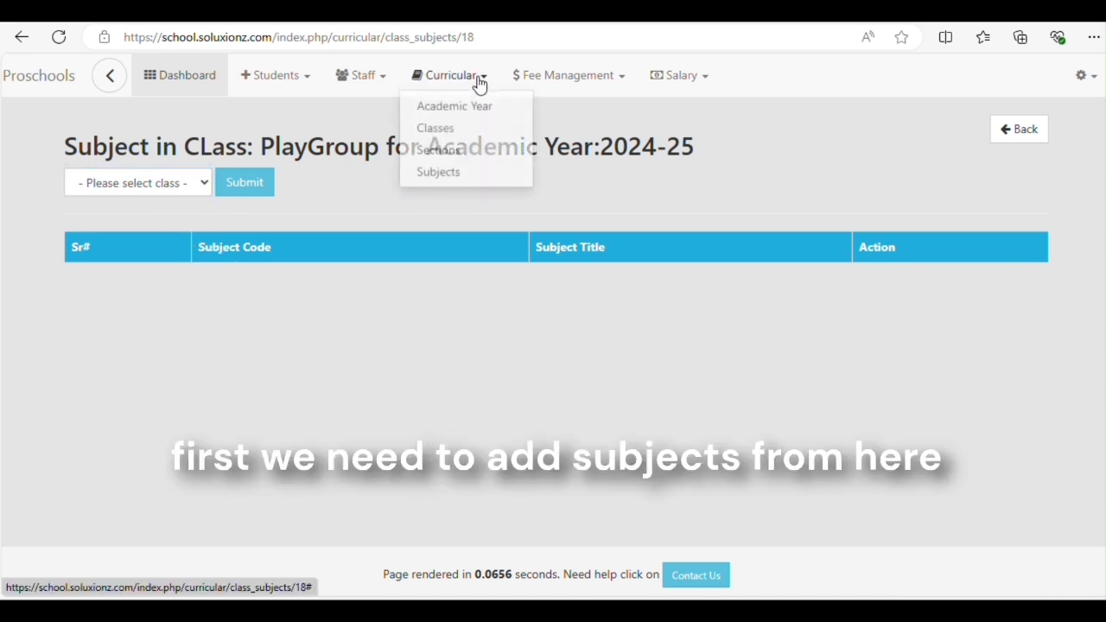
Create the Math subject titled 'Easy Math by Oxford' with term marks 50, 50 and 100
click(440, 180)
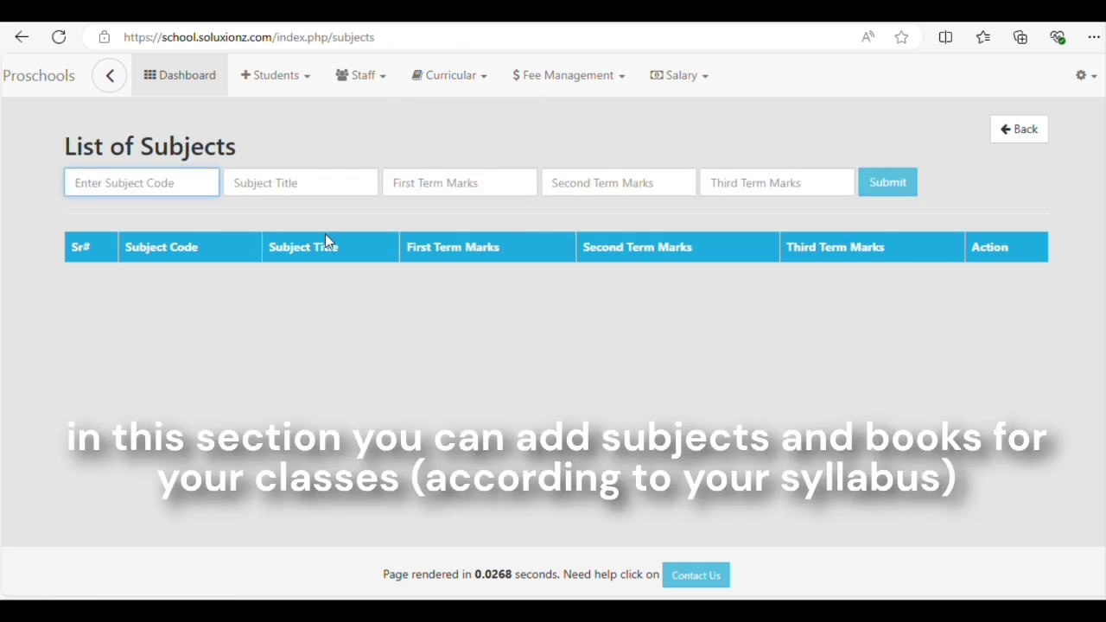
text(Math)
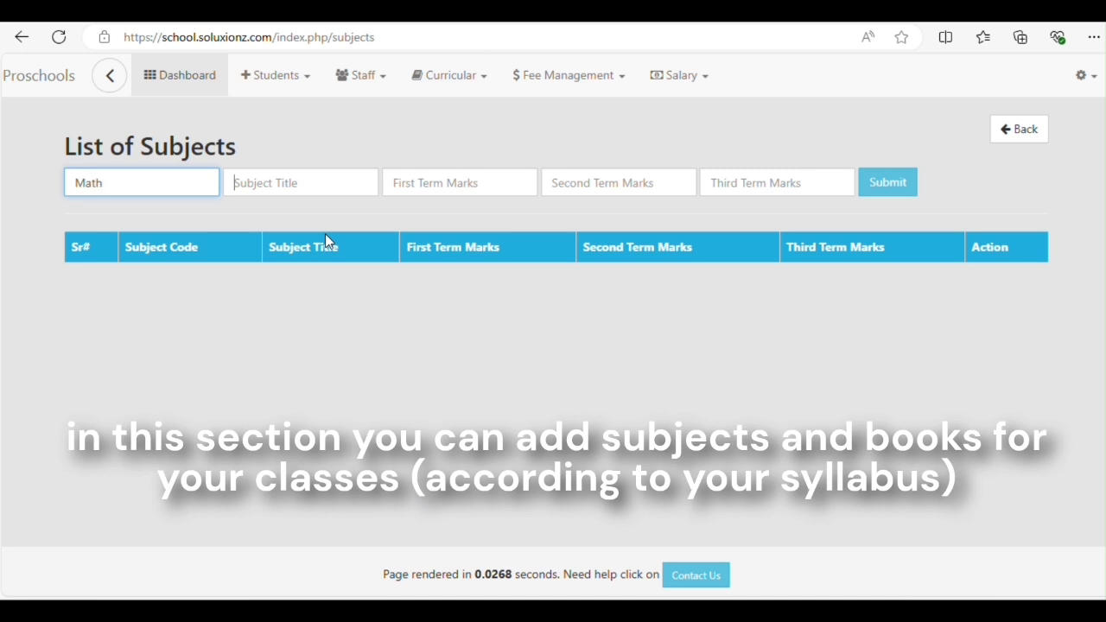
key(Tab)
text(Easy)
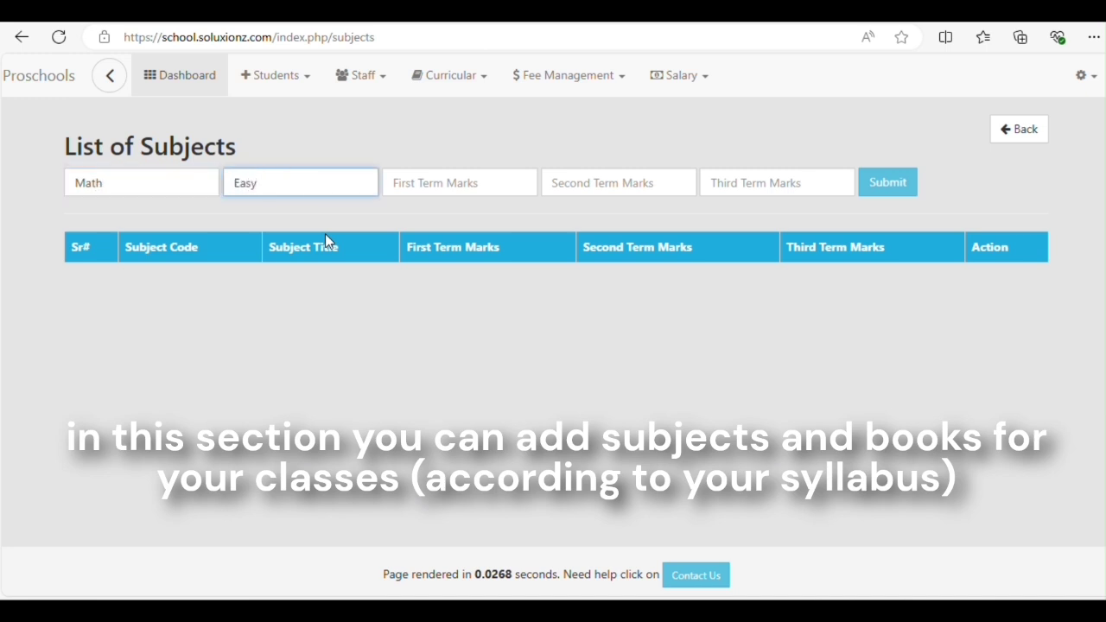
text( Math by Oxford)
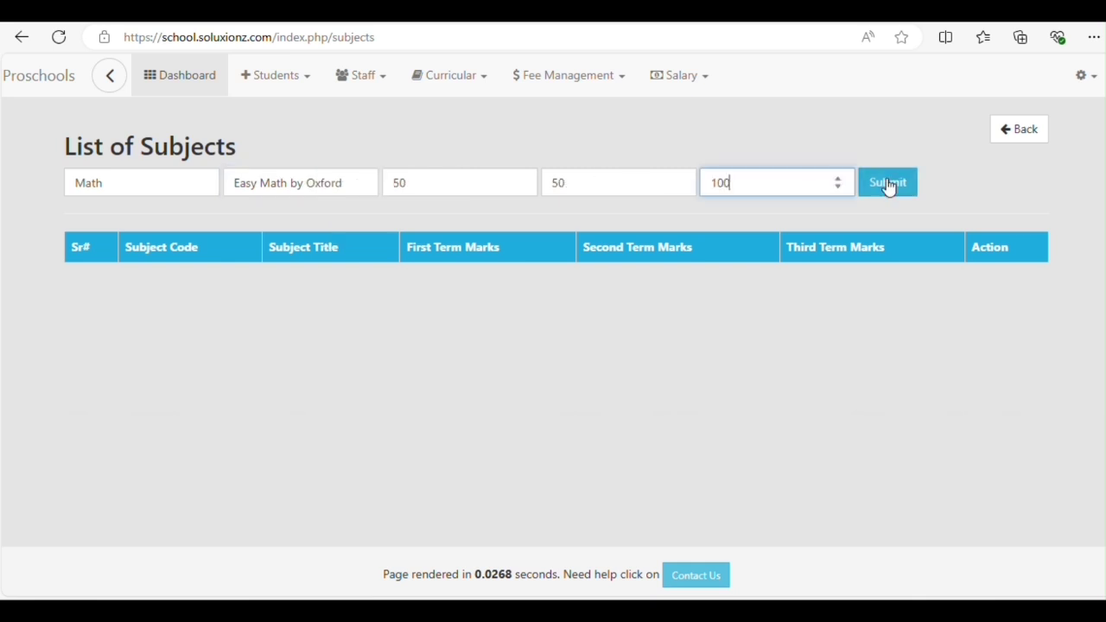
click(889, 187)
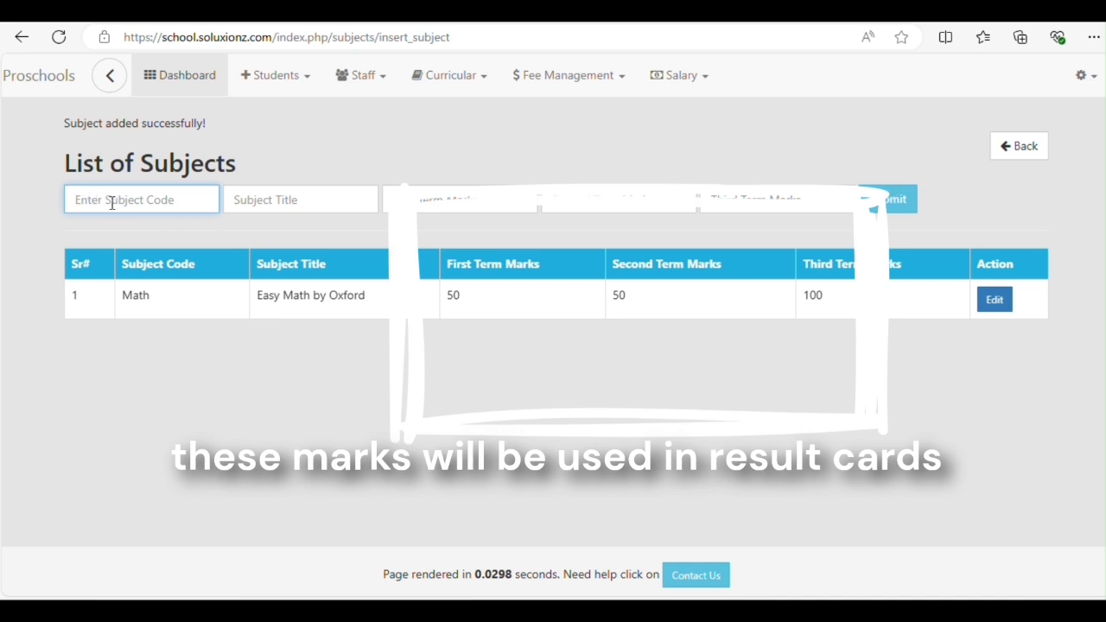
Create the English subject titled 'English Learning by Oxford' with term marks 50, 50 and 100
text(English)
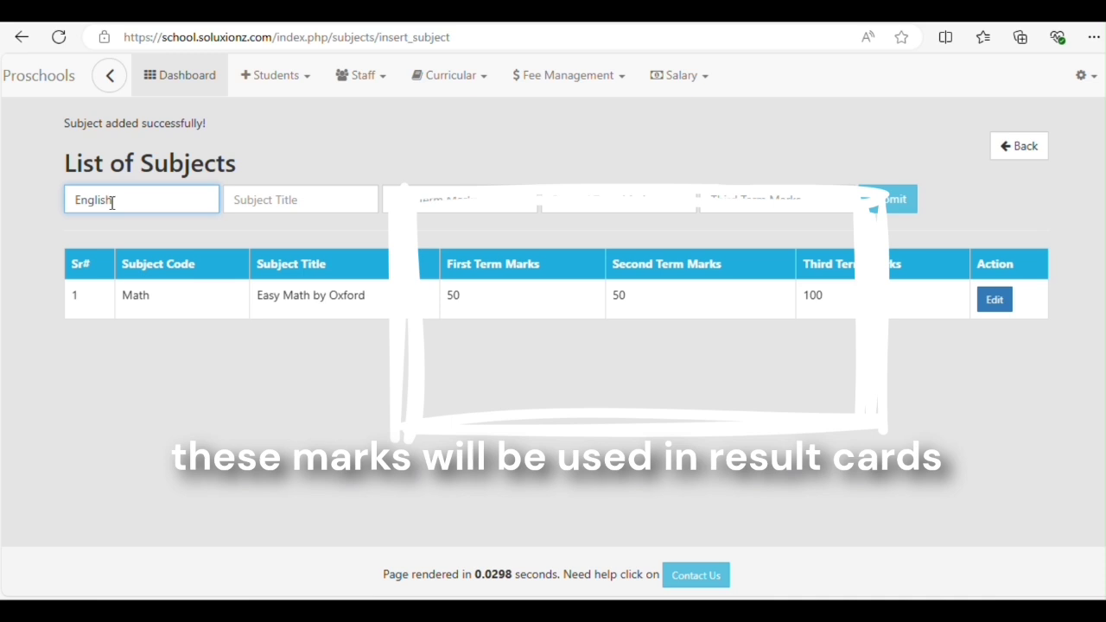
key(Tab)
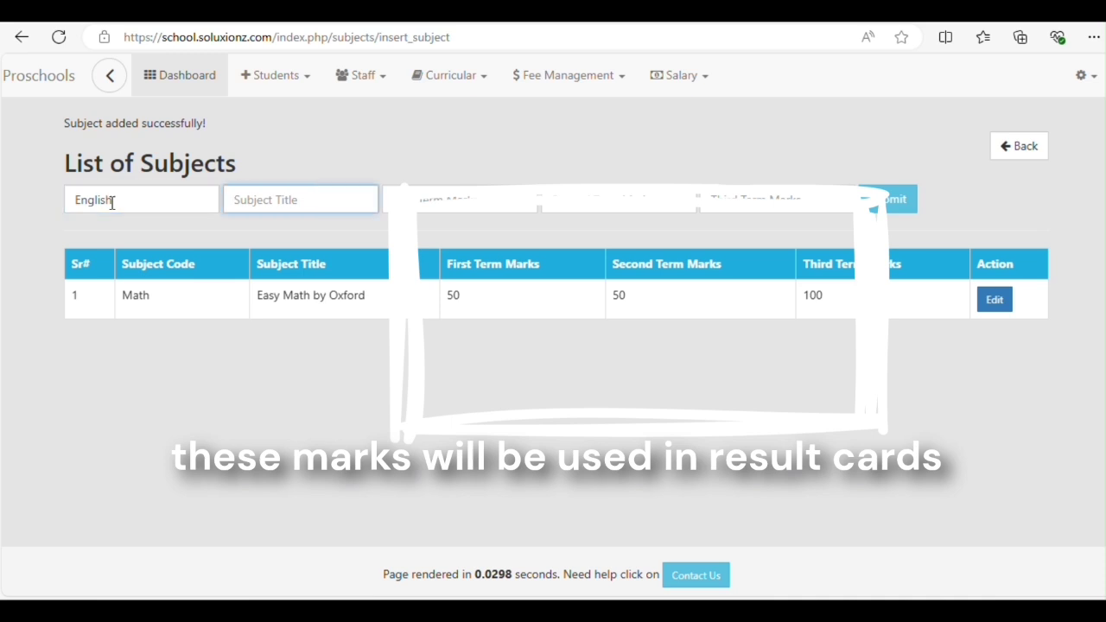
text(English)
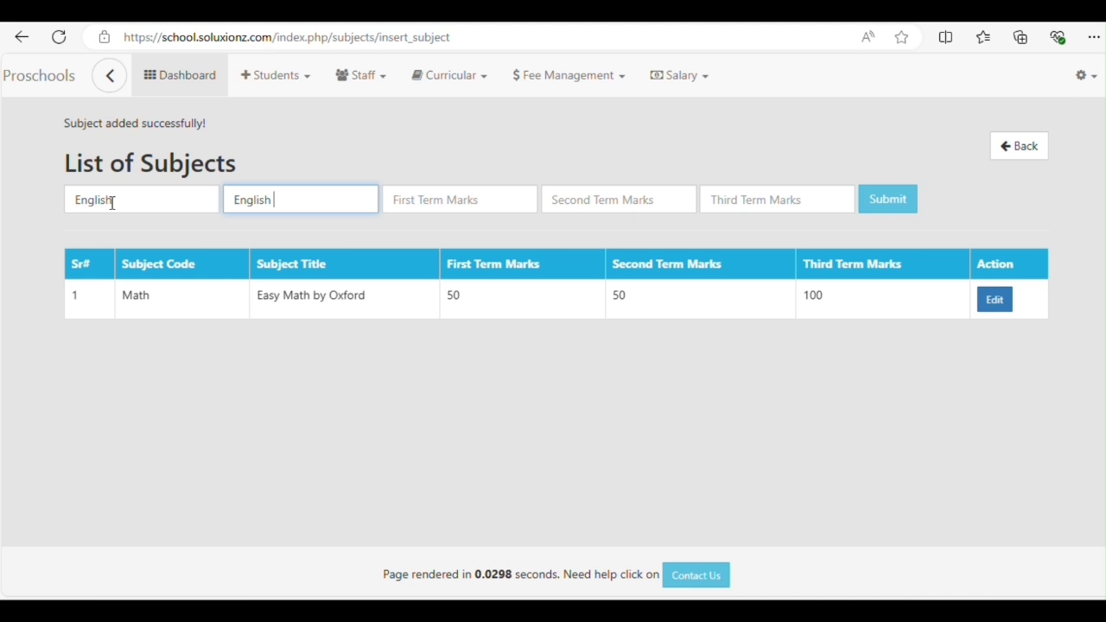
text( Learning by Oxford)
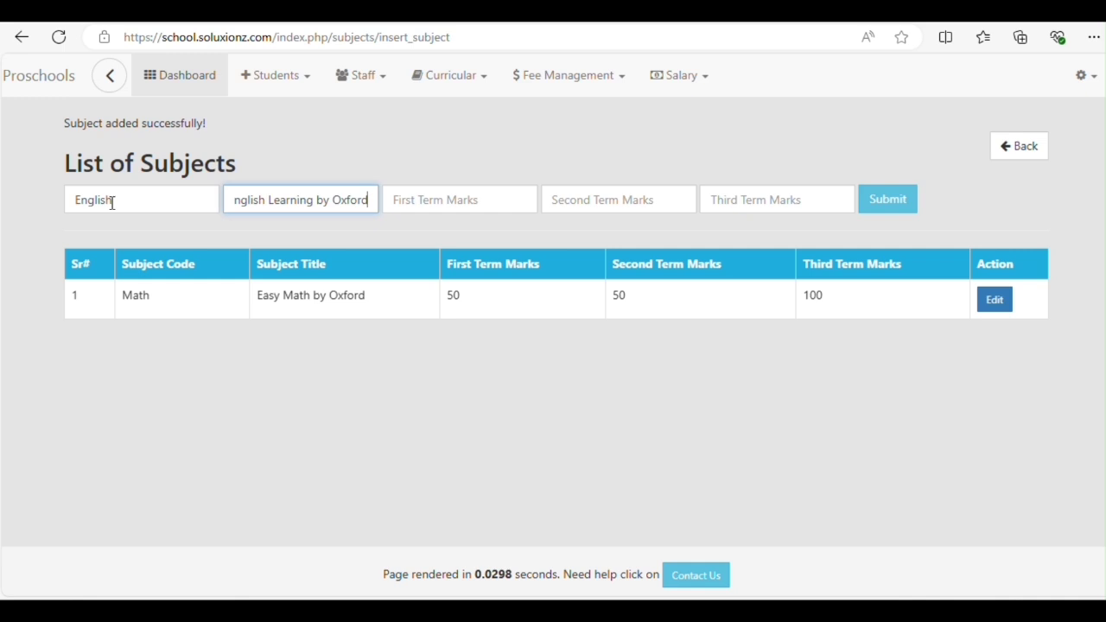
key(Tab)
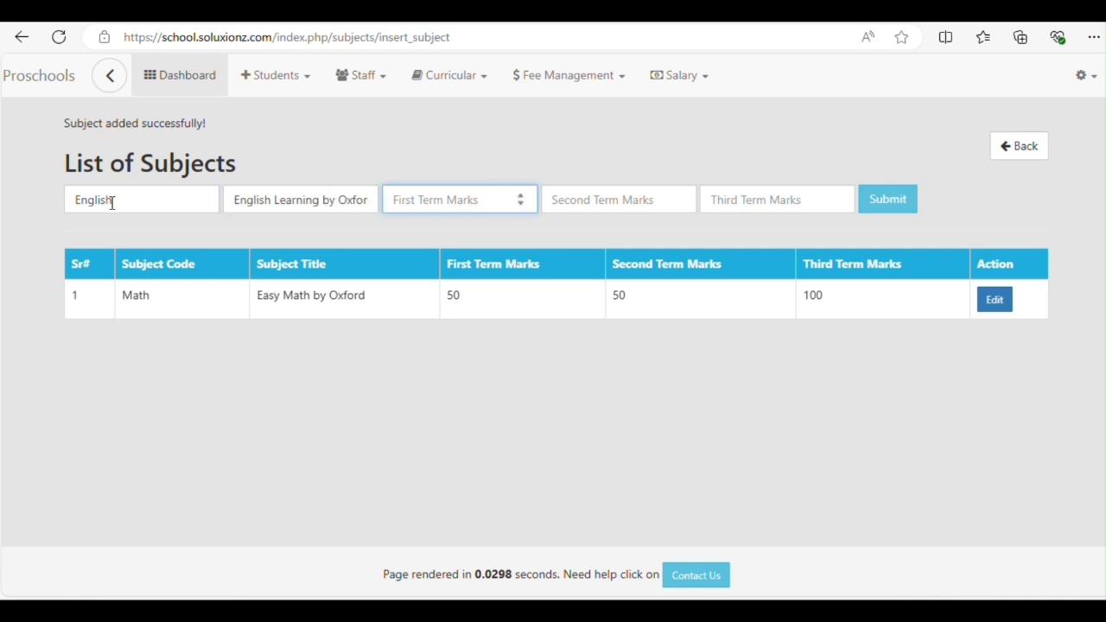
text(50)
key(Tab)
text(50)
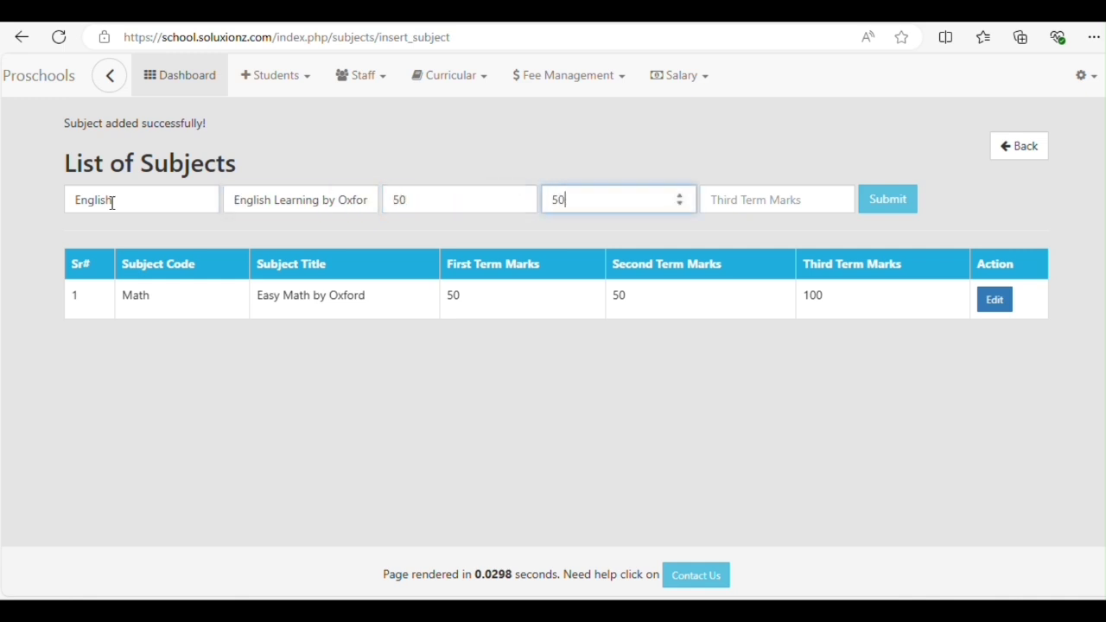
key(Tab)
text(100)
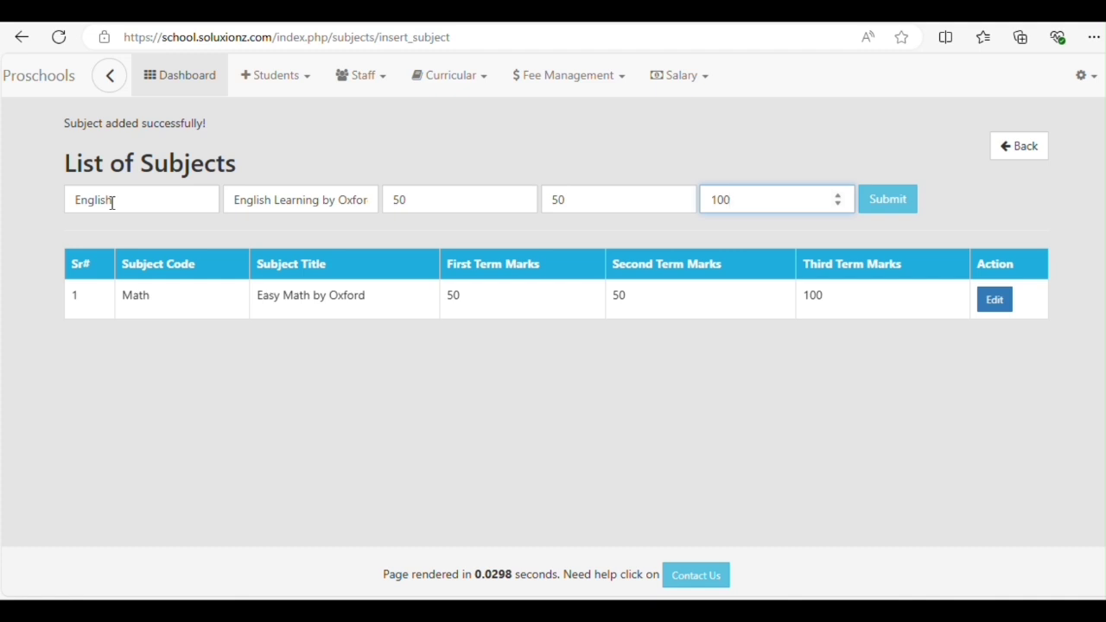
key(Return)
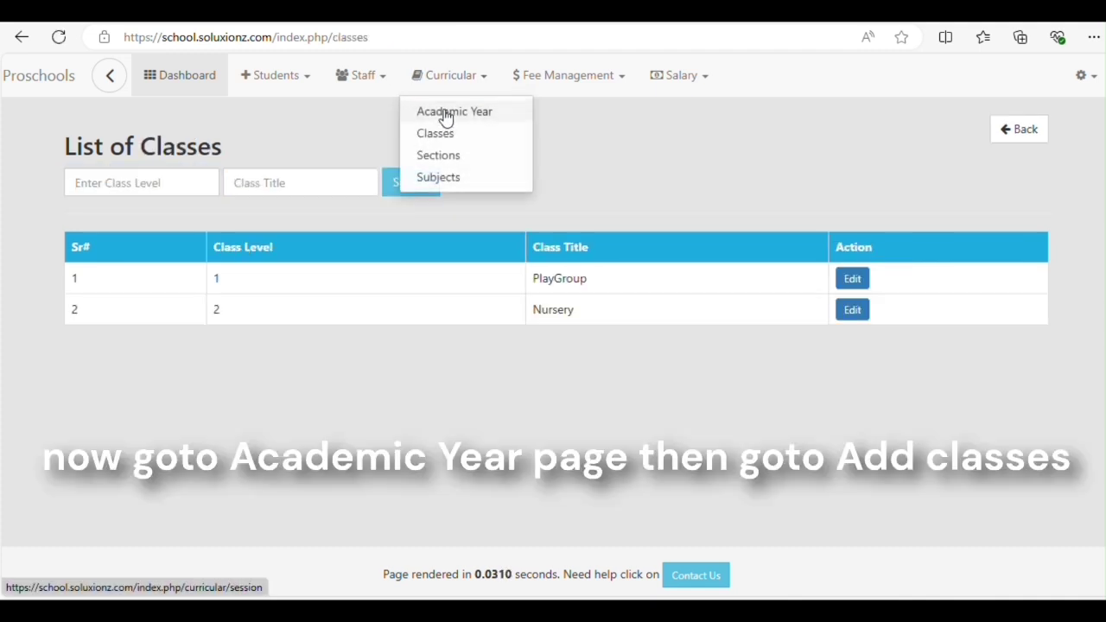
Assign Easy Math by Oxford to the 2024-25 PlayGroup class
click(446, 118)
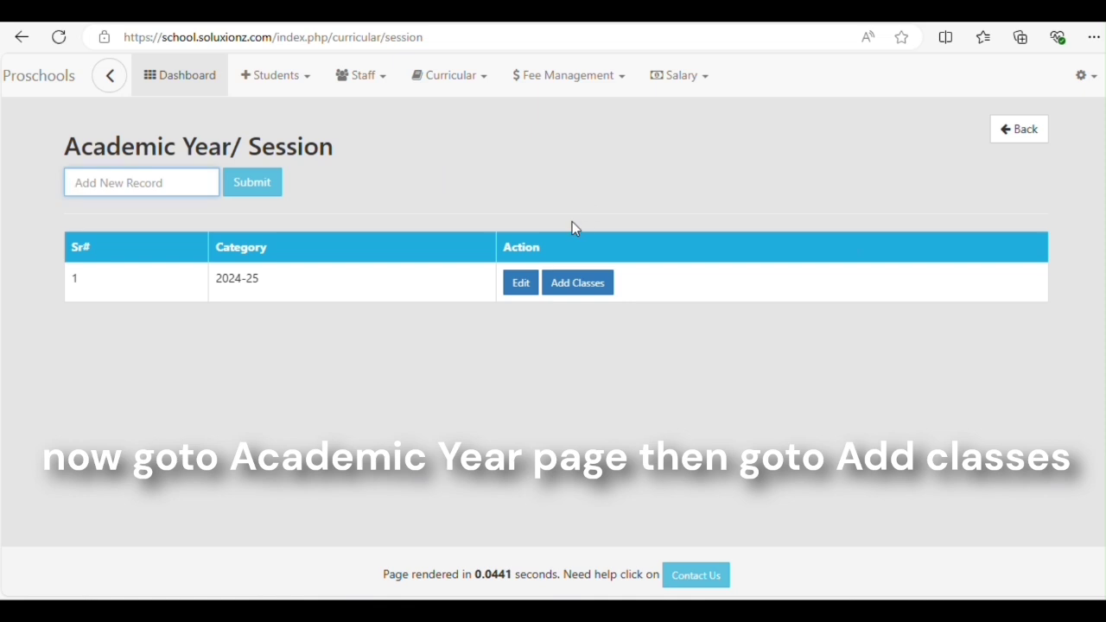
click(589, 290)
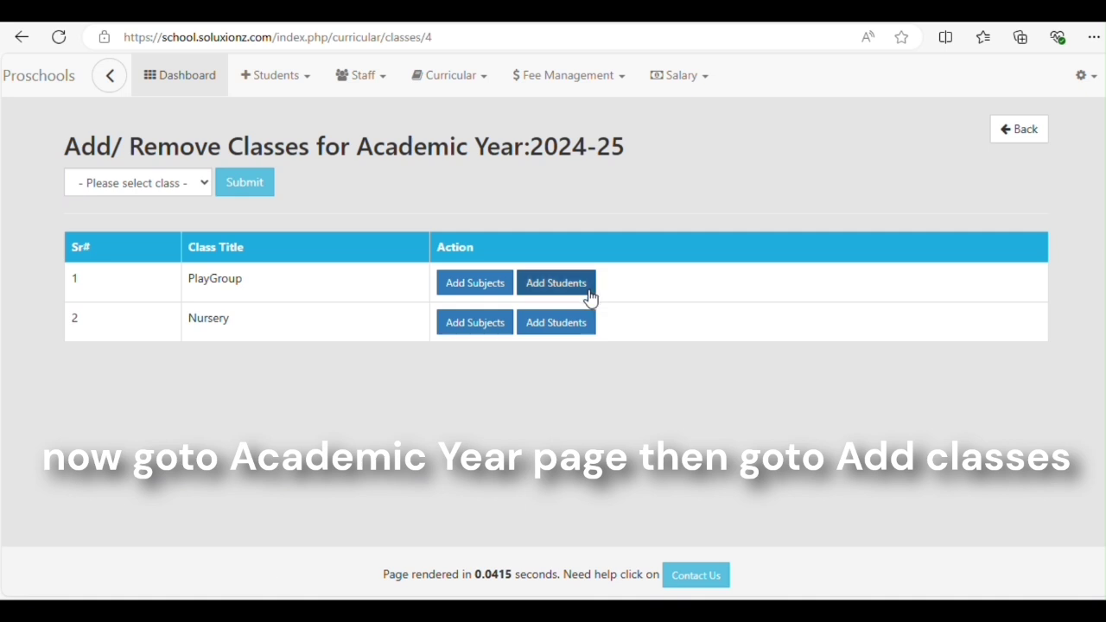
click(472, 284)
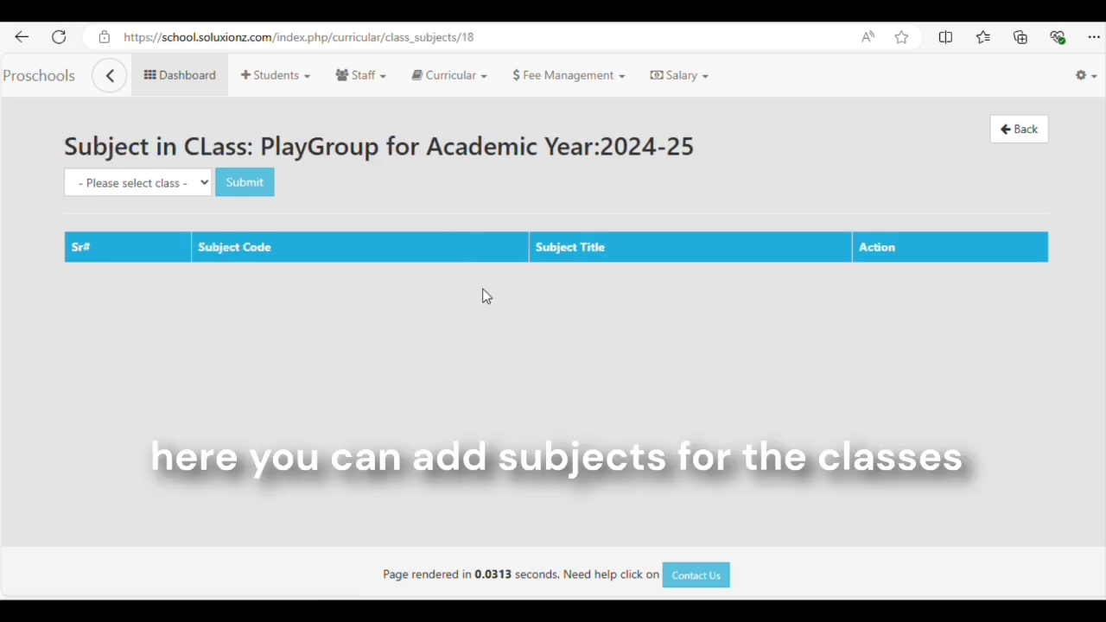
click(177, 185)
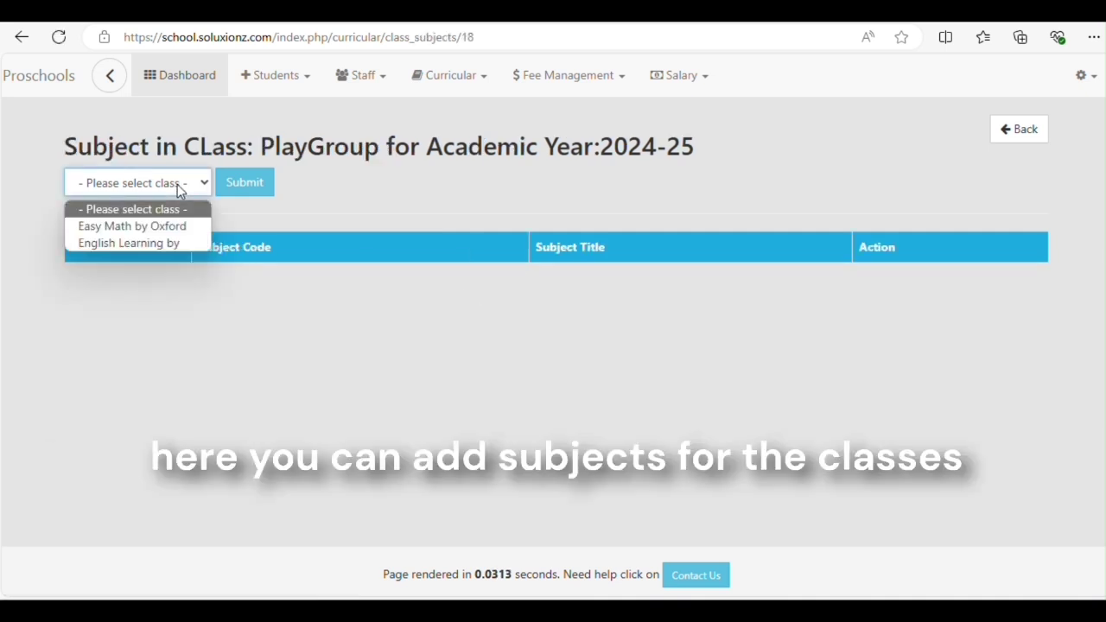
click(153, 229)
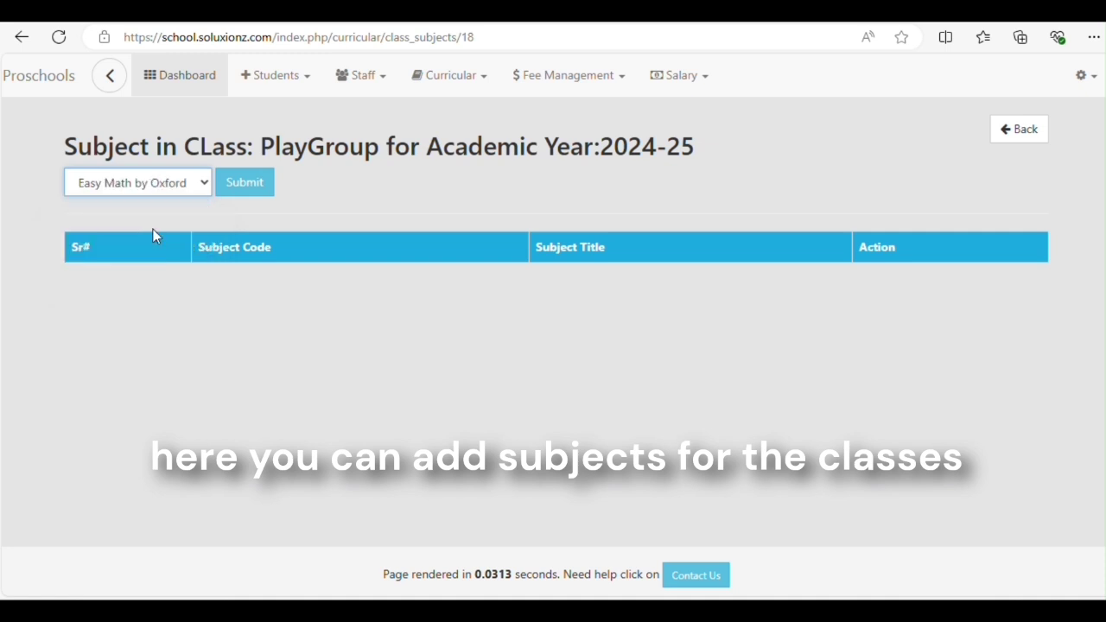
click(246, 184)
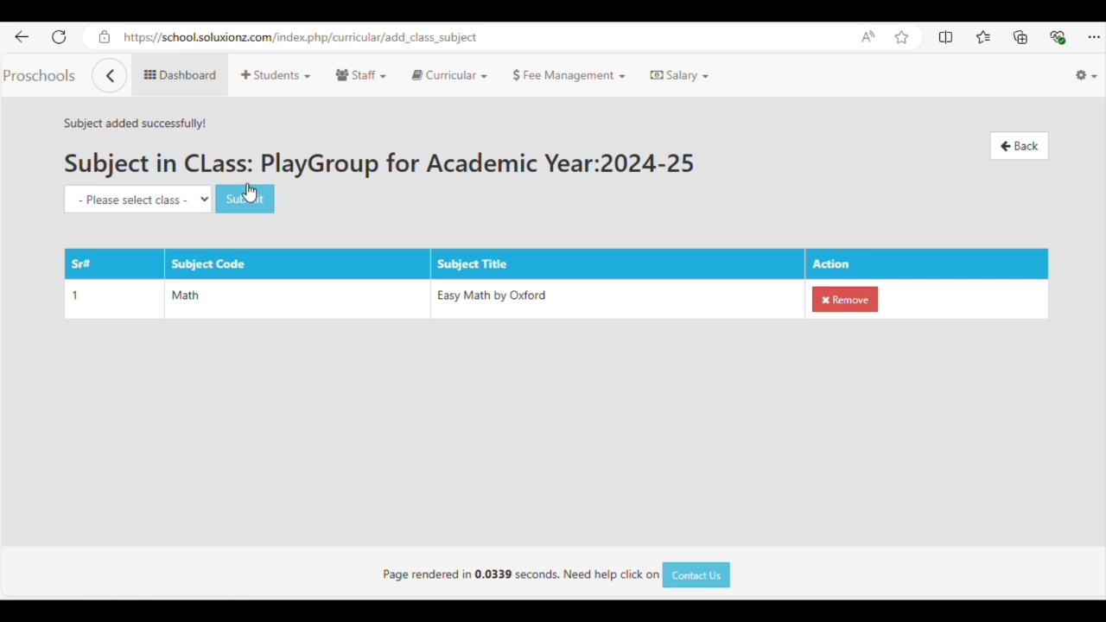
Assign the English subject to PlayGroup, then return to the Academic Year page
click(179, 202)
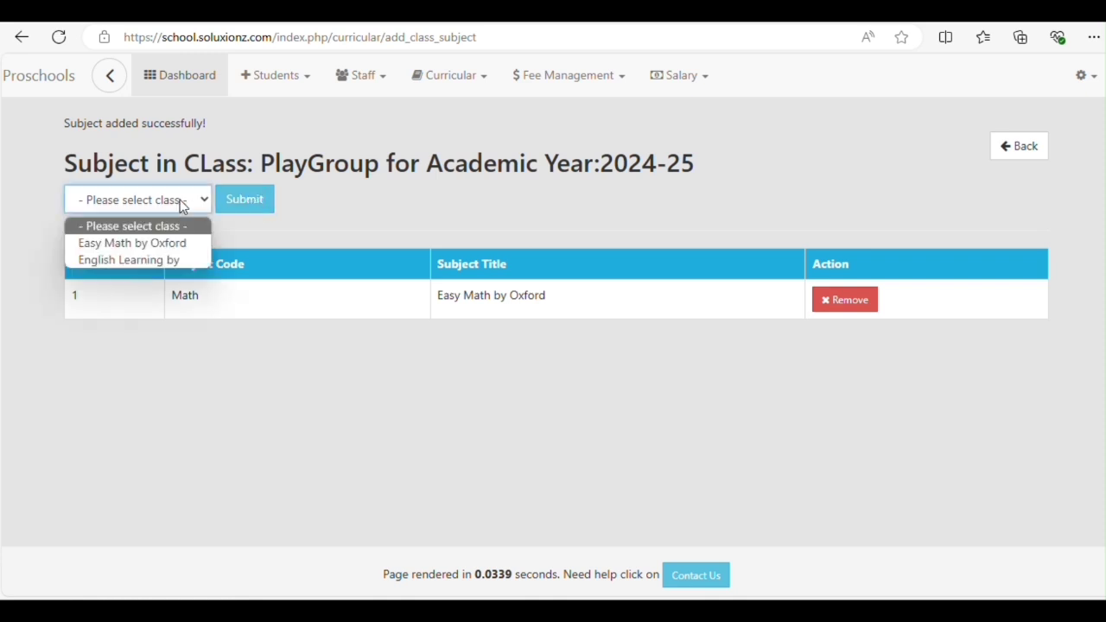
click(116, 260)
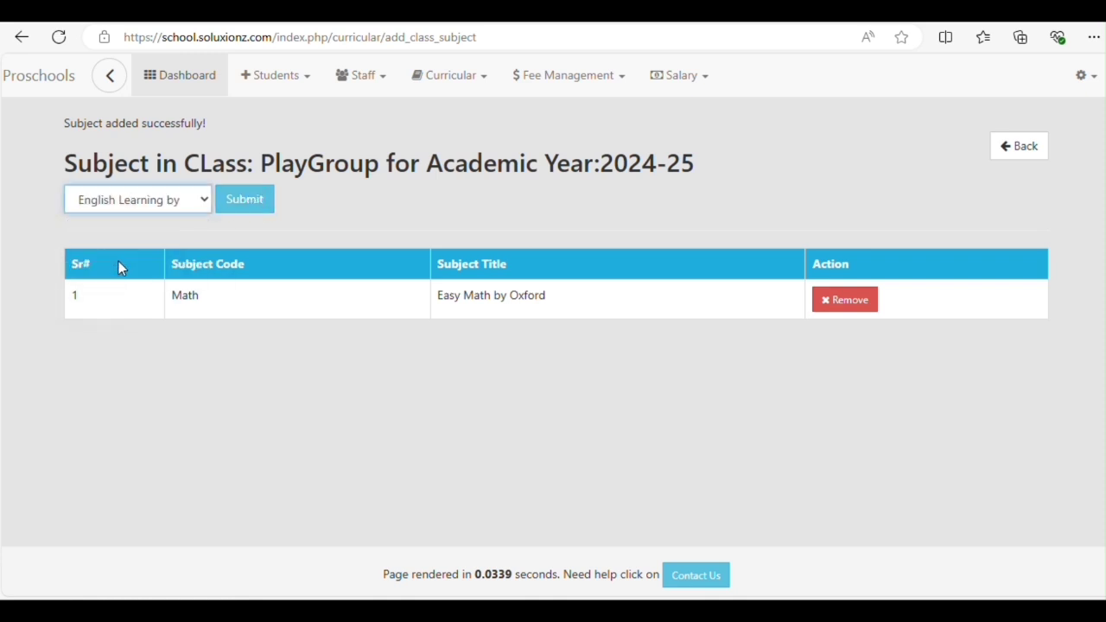
click(256, 200)
click(469, 80)
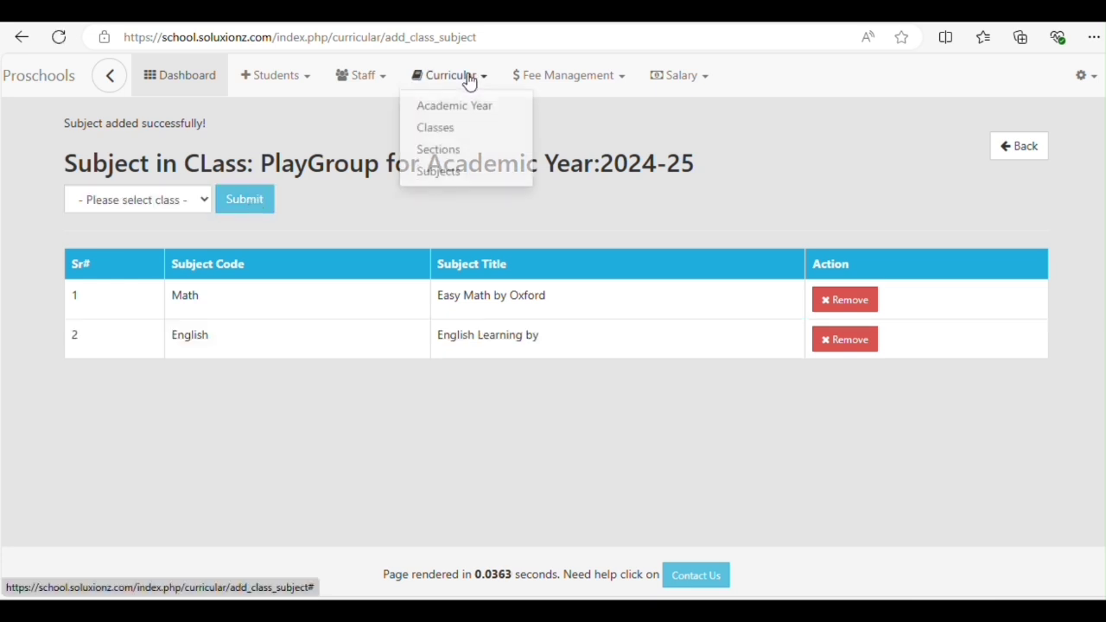
click(456, 112)
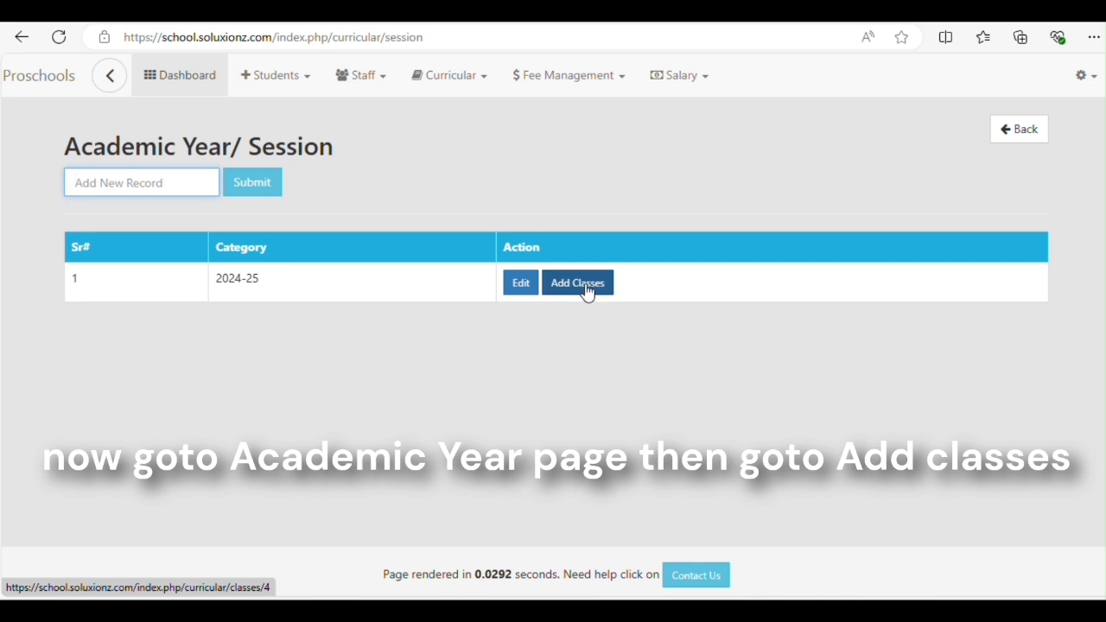
Enrol Student 01 in the 2024-25 PlayGroup class
click(586, 291)
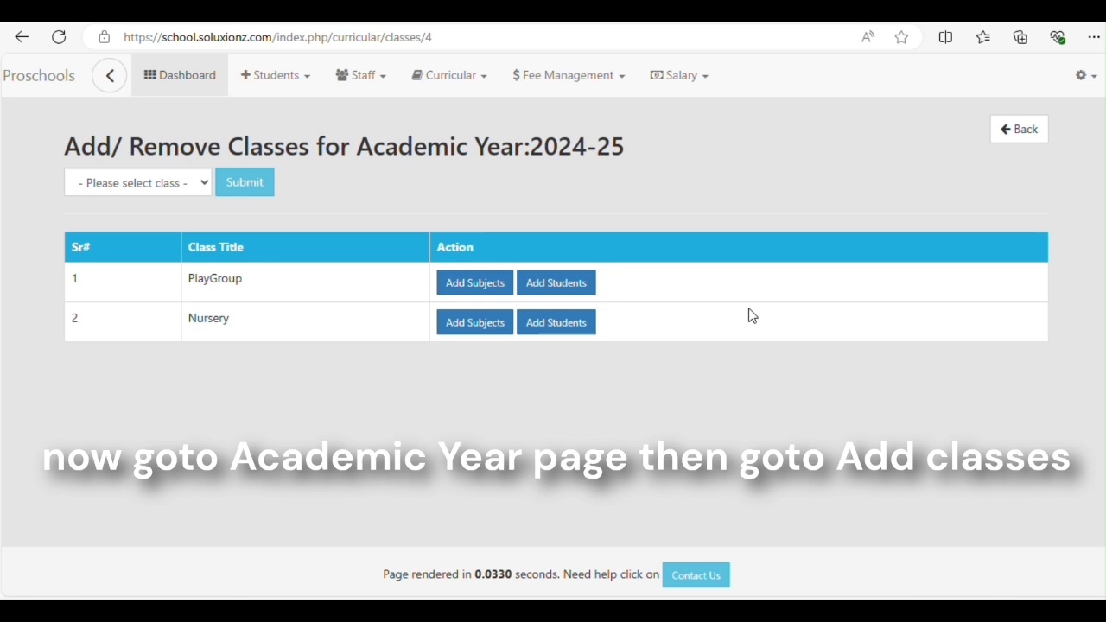
click(580, 294)
click(190, 186)
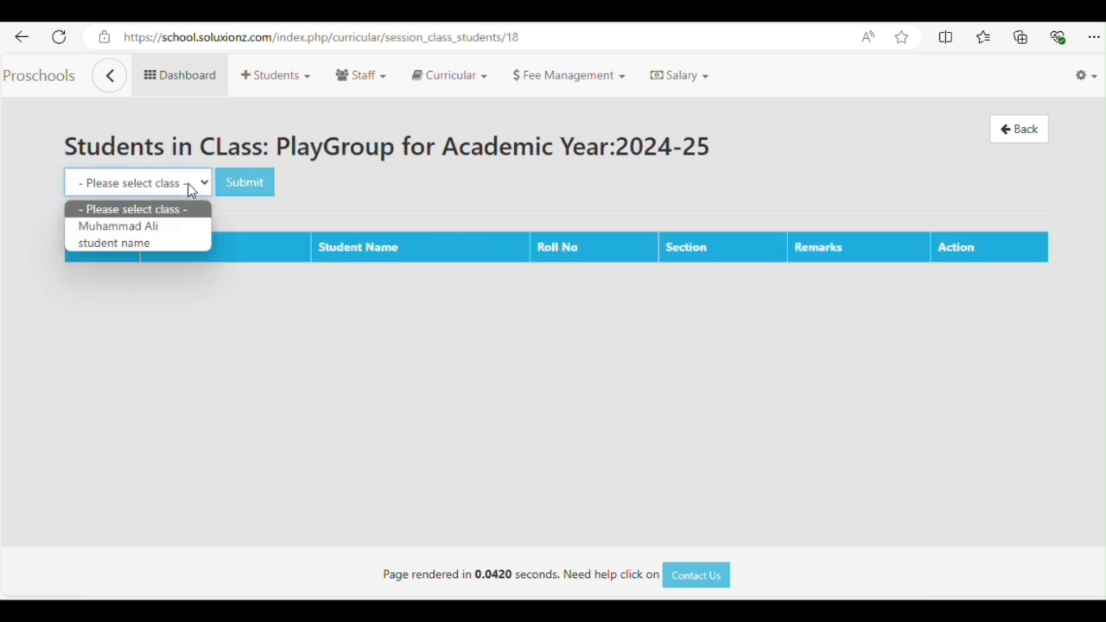
click(116, 227)
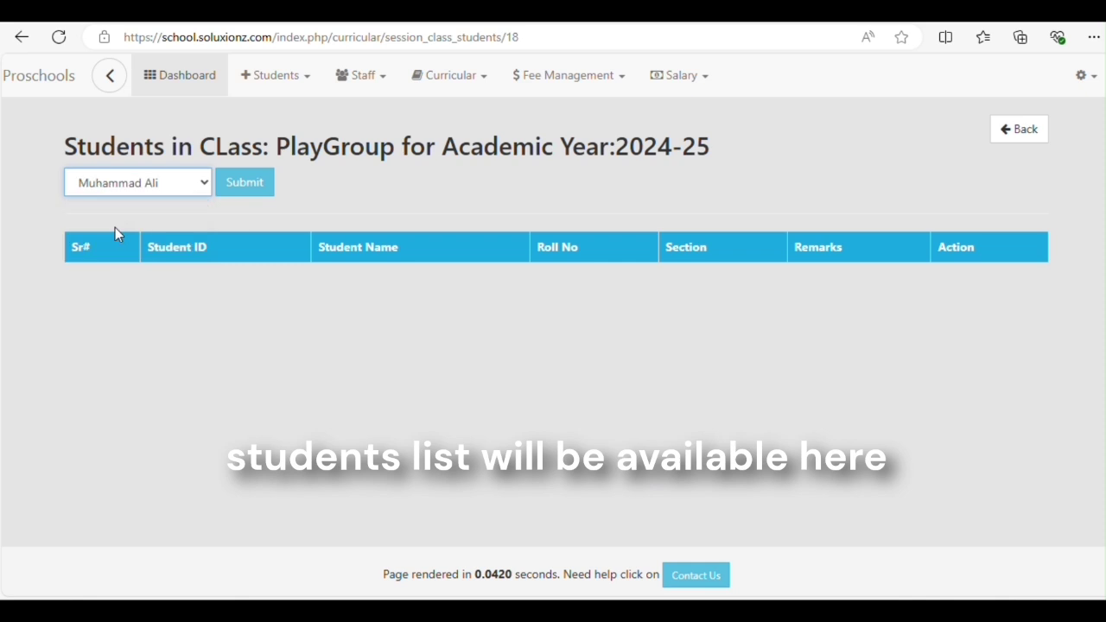
click(245, 182)
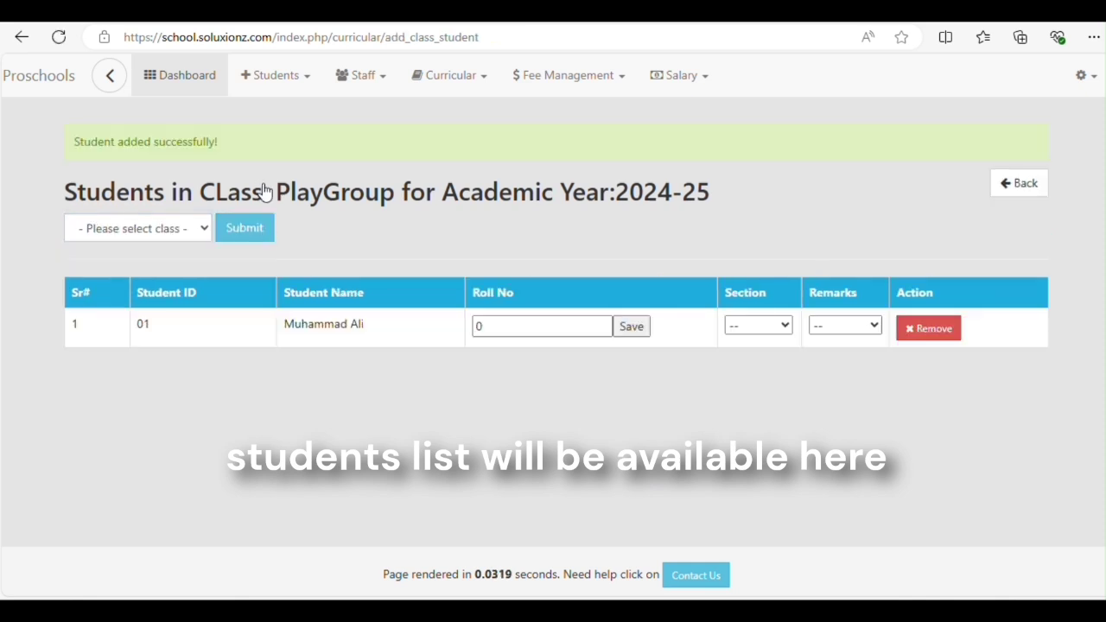
Give Student 01 roll number 1, Section A and the remark Admission
double_click(481, 325)
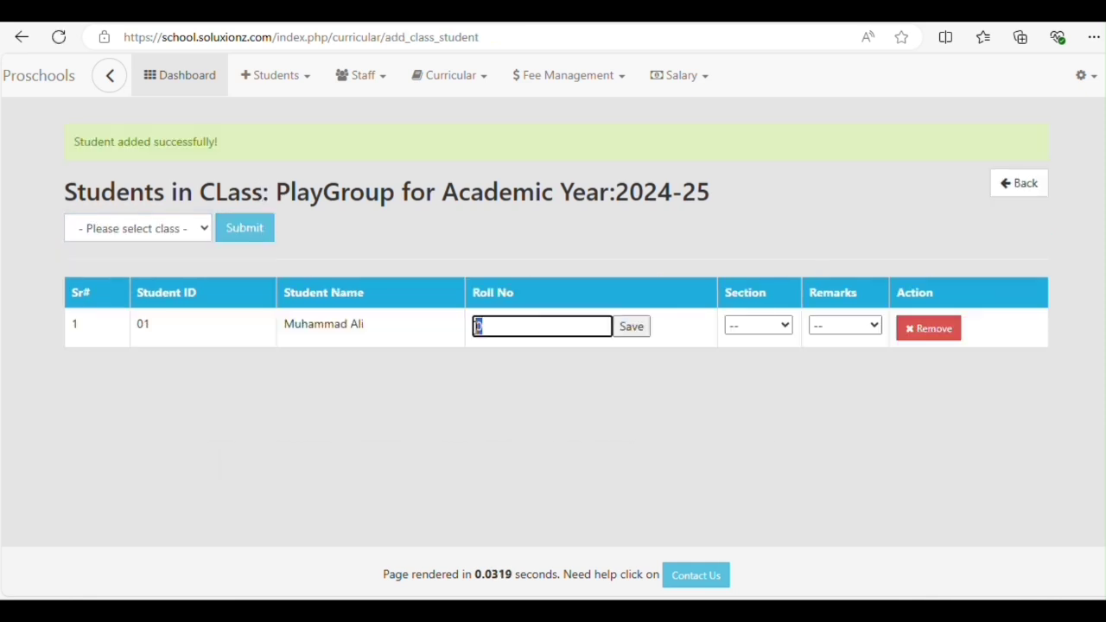
text(1)
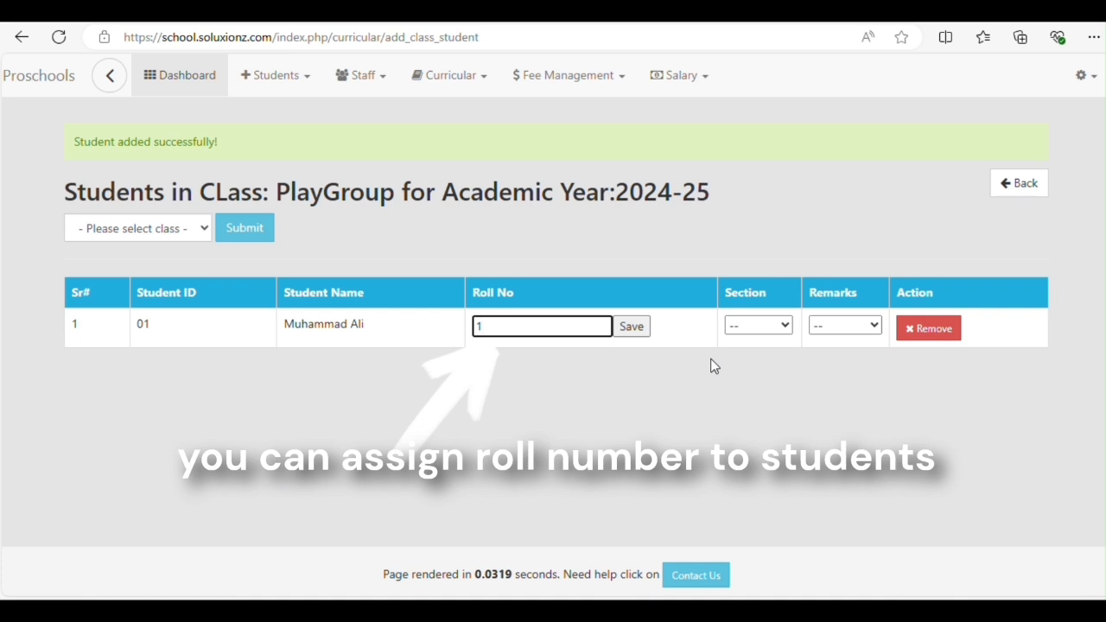
click(775, 326)
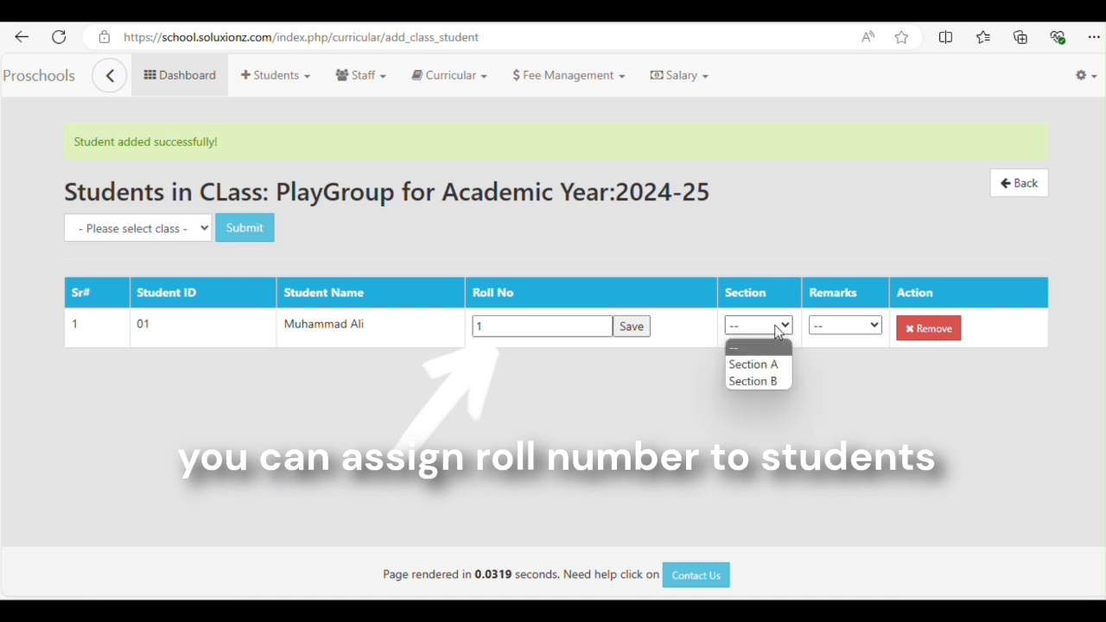
click(764, 373)
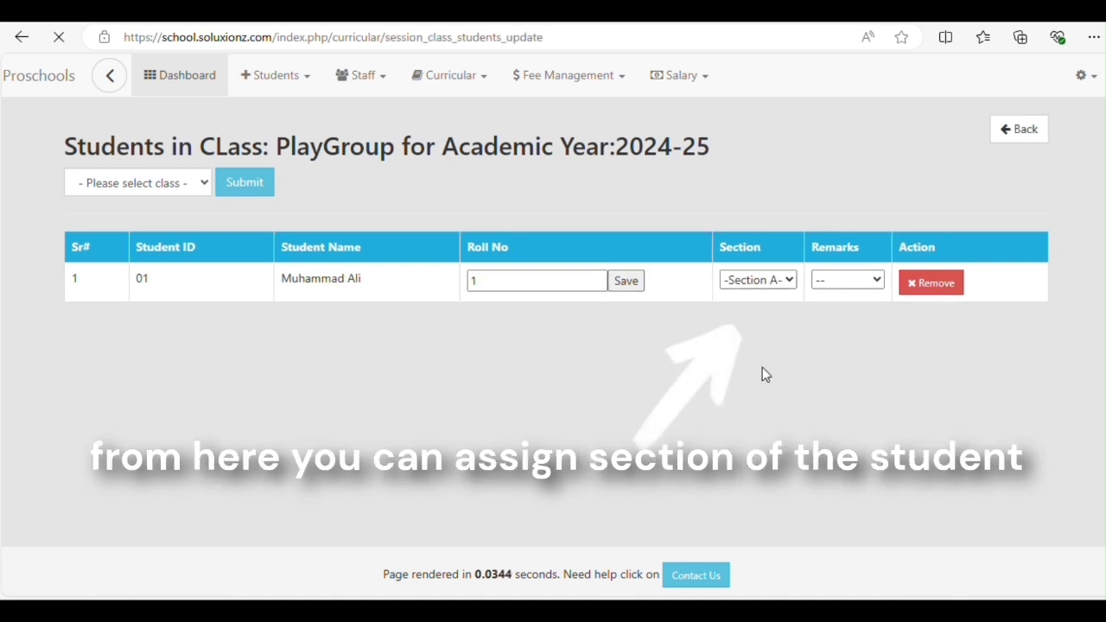
click(834, 288)
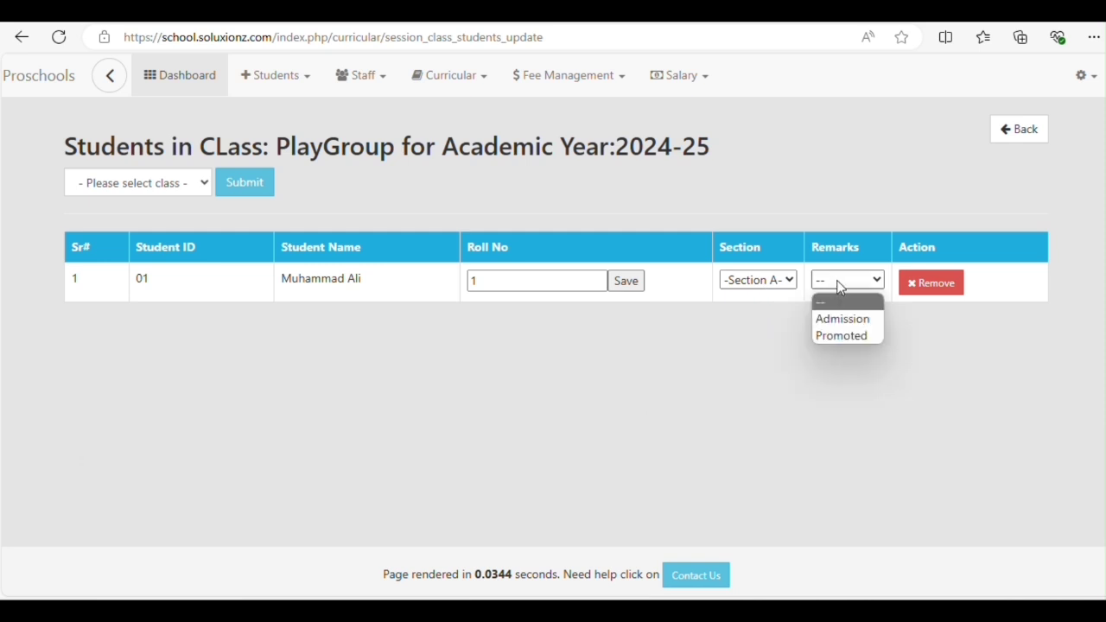
click(837, 319)
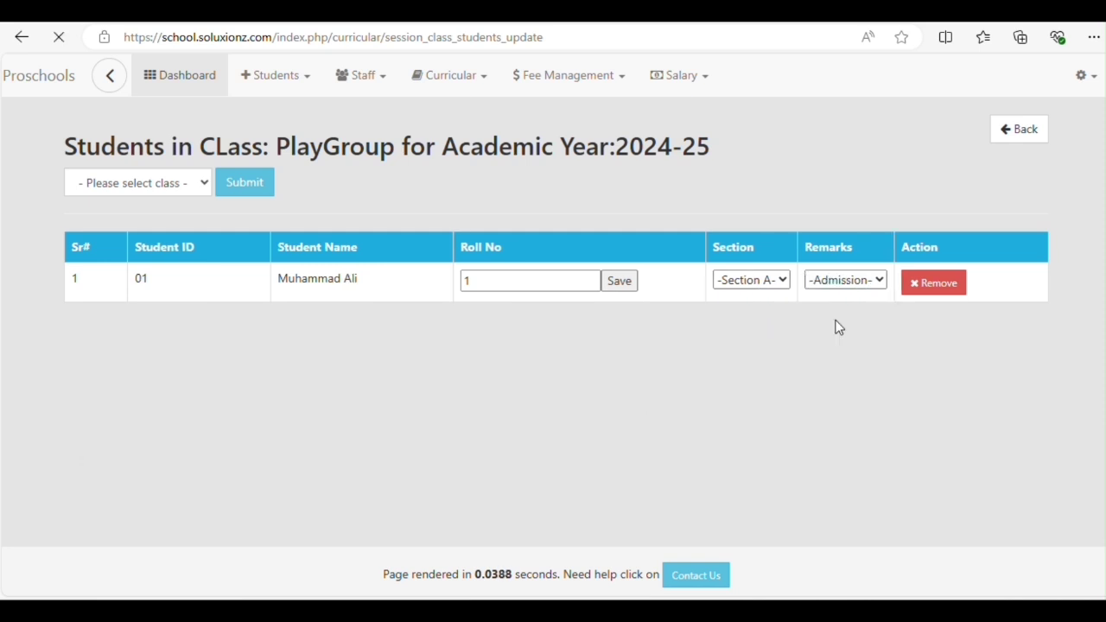
click(155, 185)
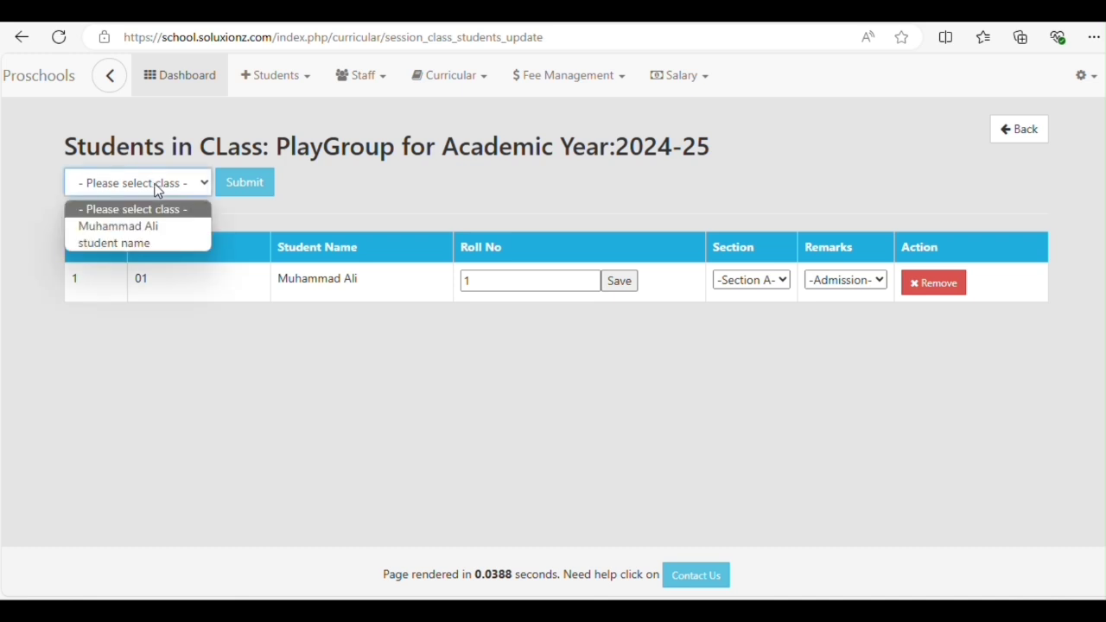
Enrol student 002 in PlayGroup with roll number 2, Section B and remark Promoted
click(113, 244)
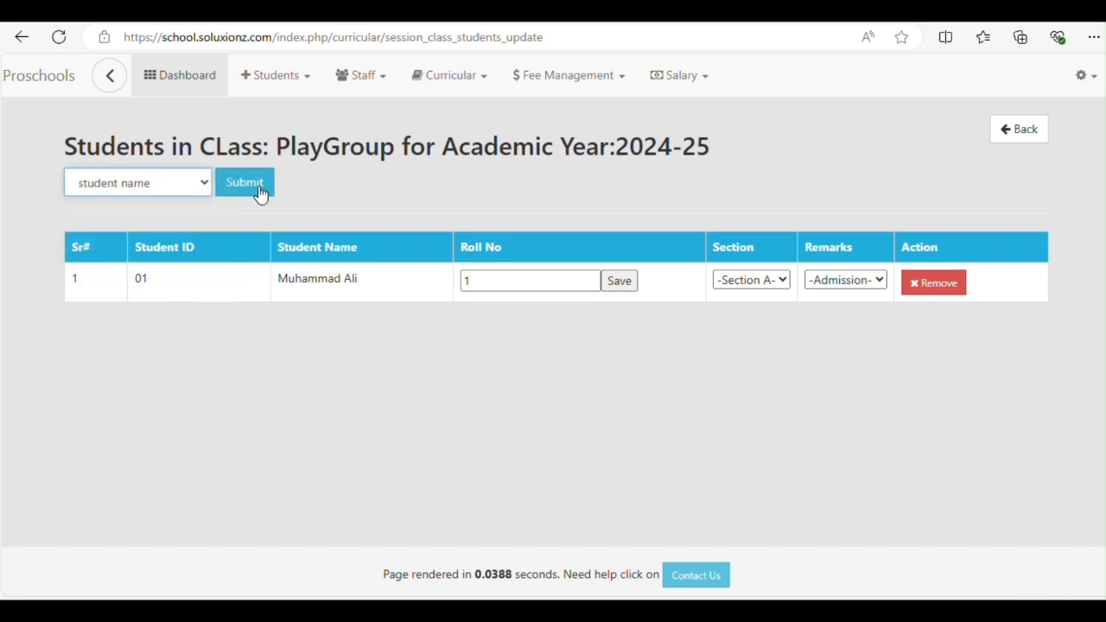
click(259, 190)
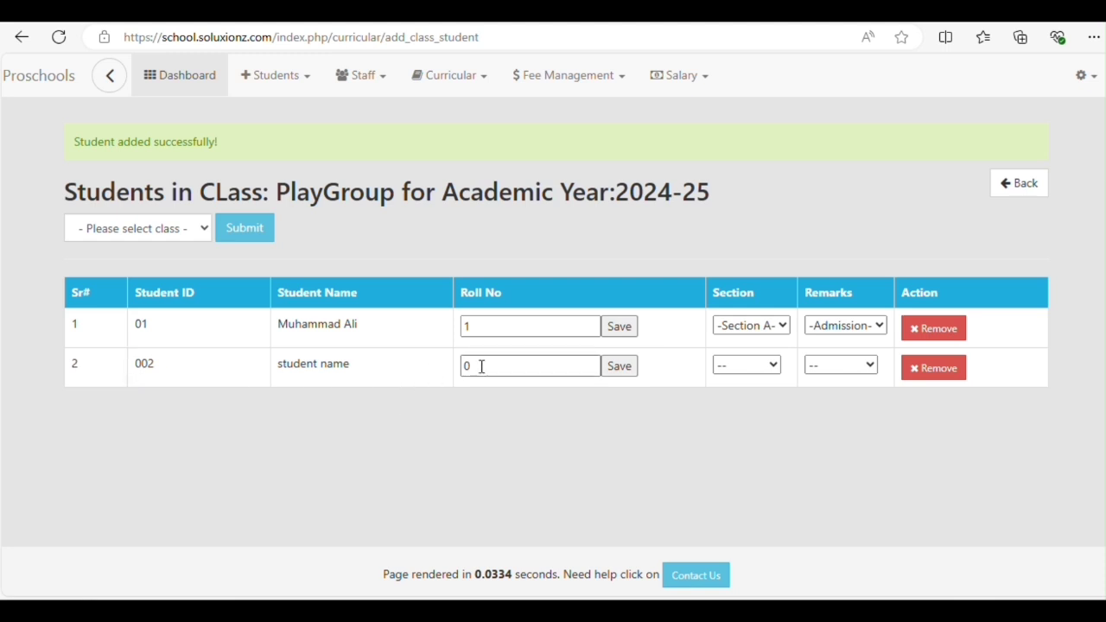
drag(481, 367, 463, 368)
text(2)
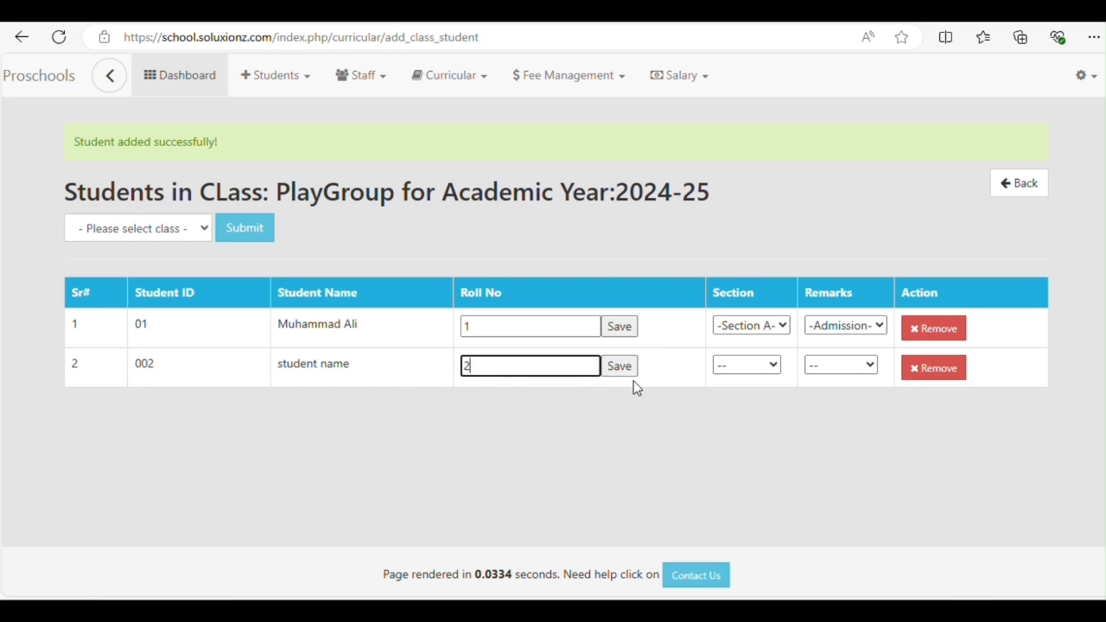
click(748, 366)
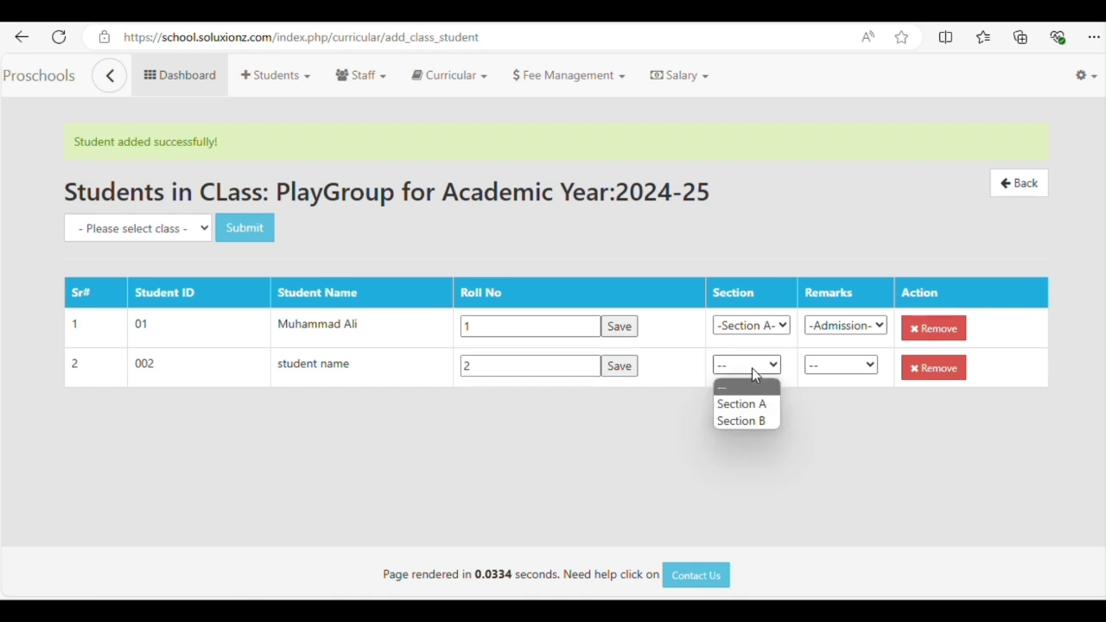
click(745, 423)
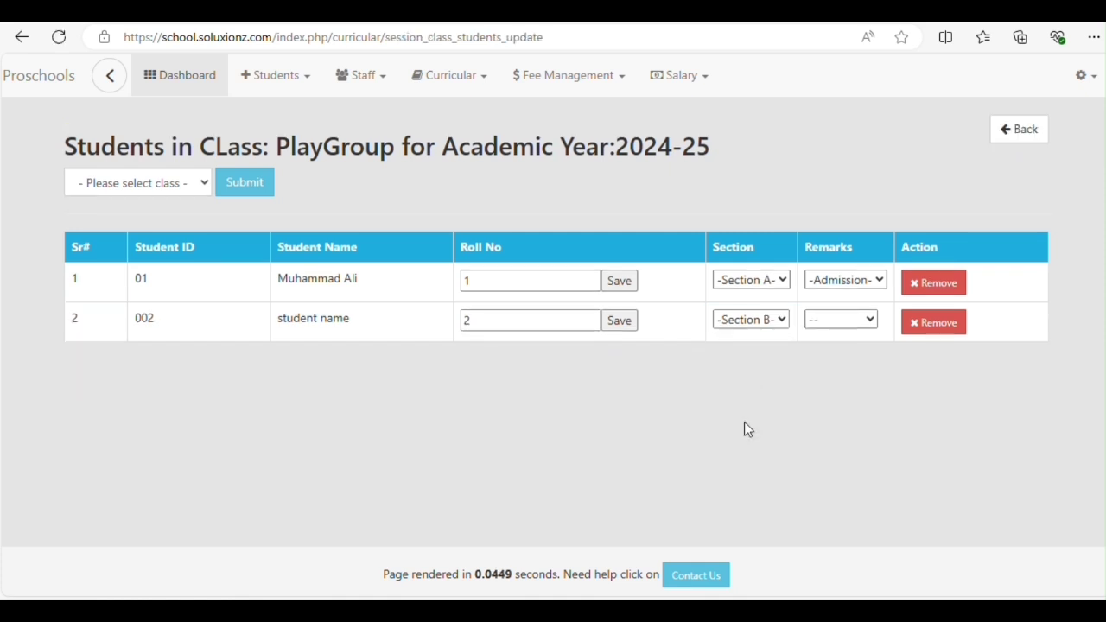
click(855, 319)
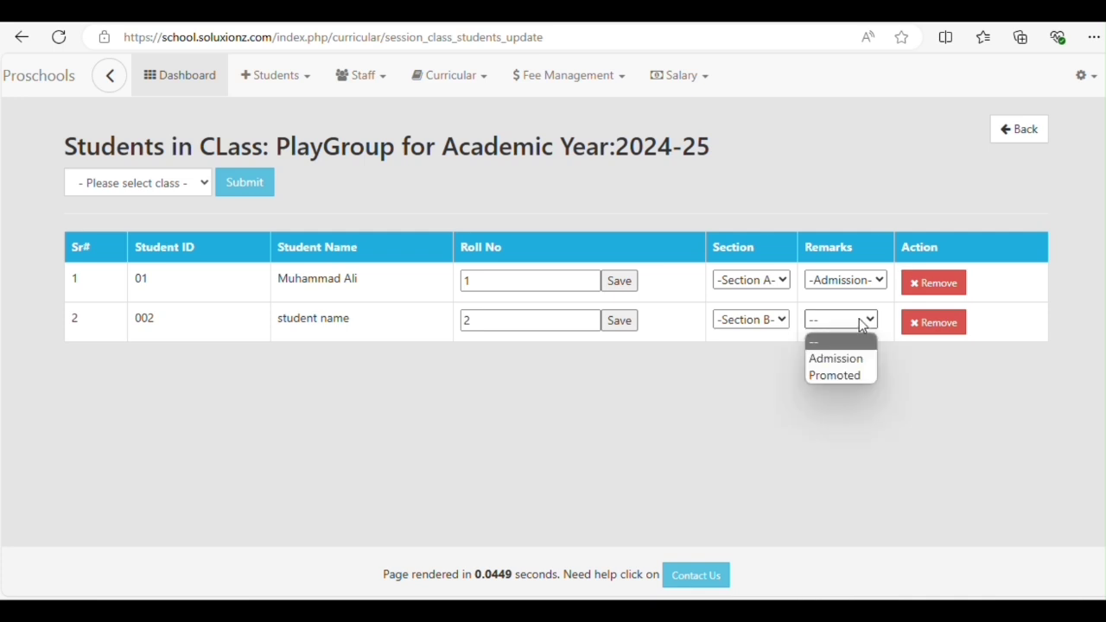
click(832, 374)
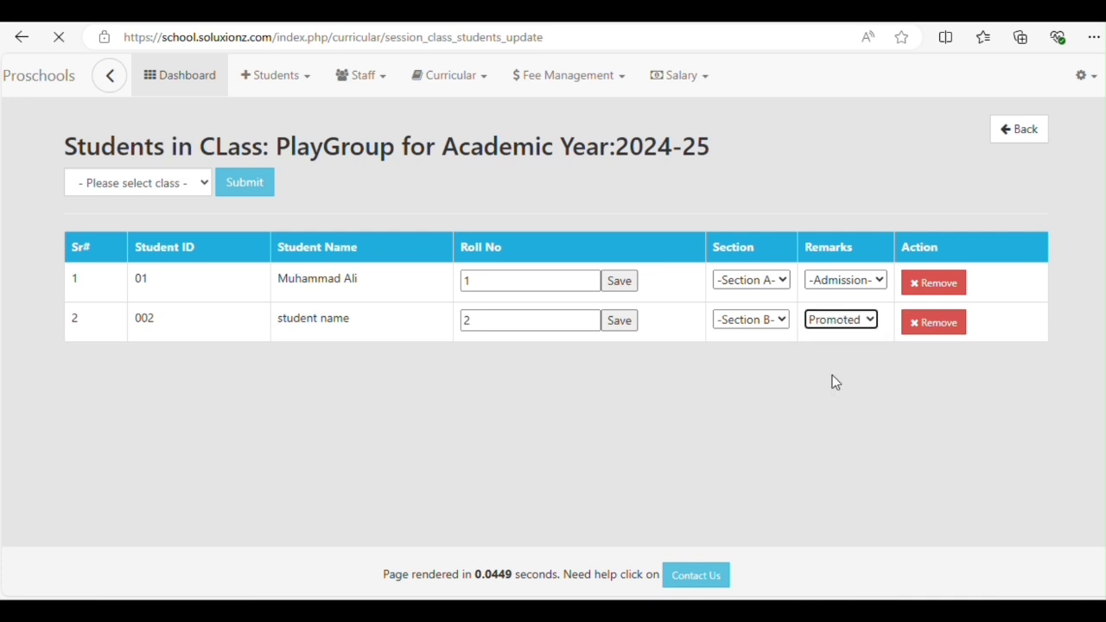
Return to the dashboard and check both students' PlayGroup sections in the Student List
click(1028, 132)
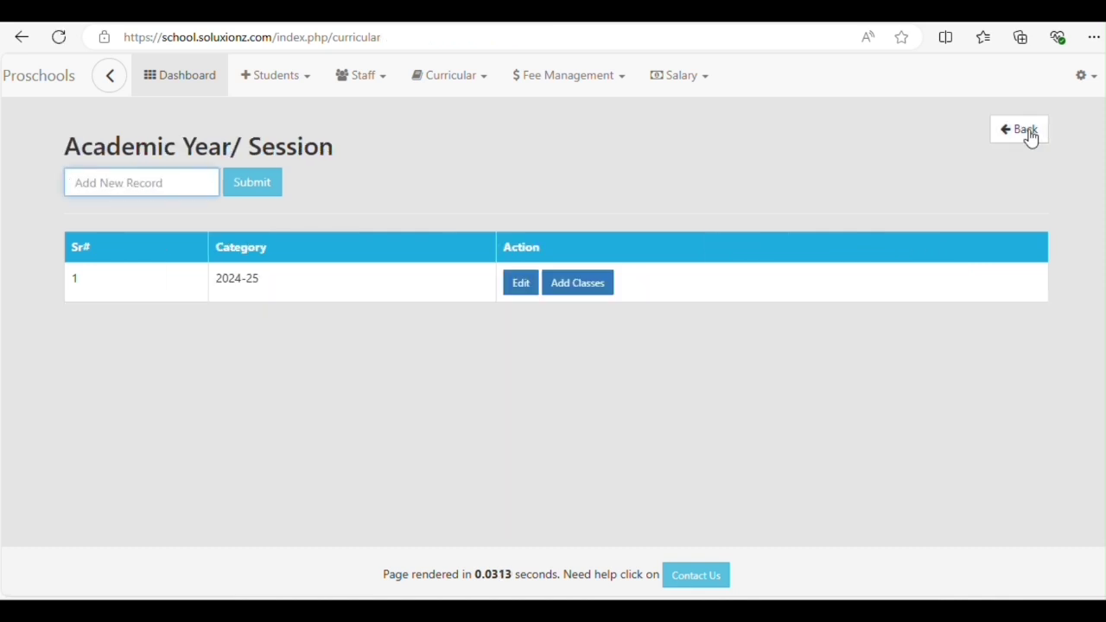
click(1030, 137)
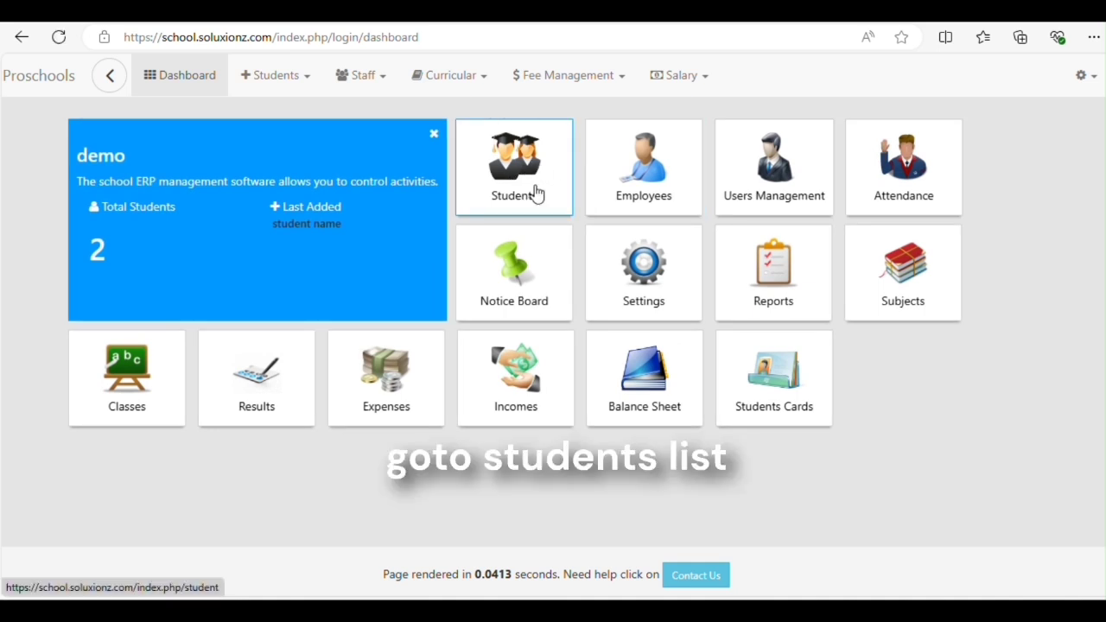
click(536, 192)
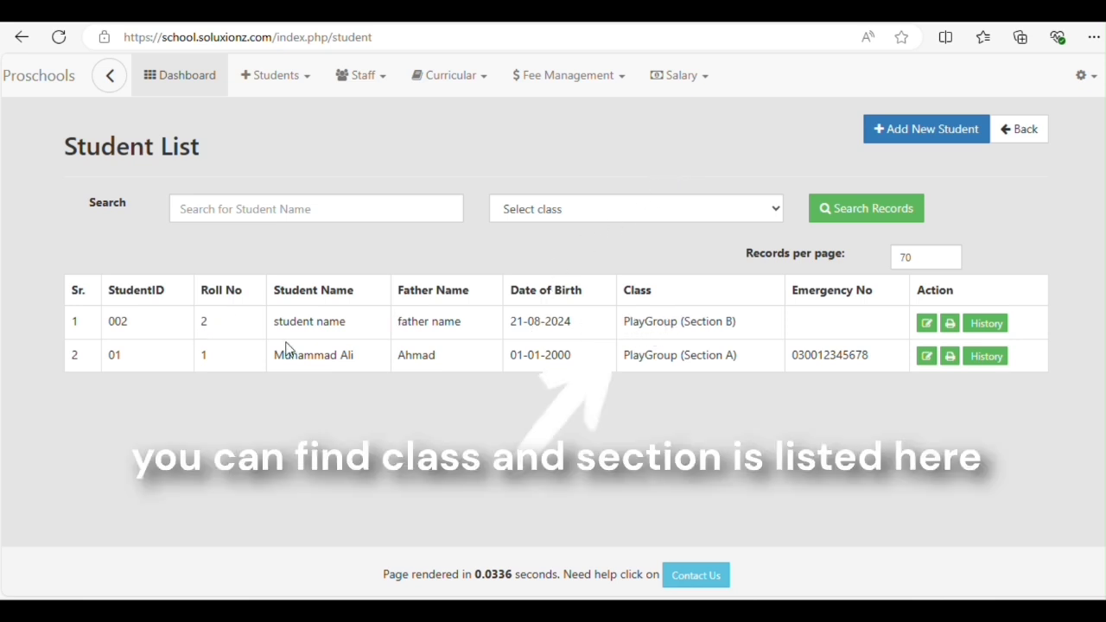
drag(620, 321, 753, 327)
click(753, 321)
drag(622, 356, 735, 369)
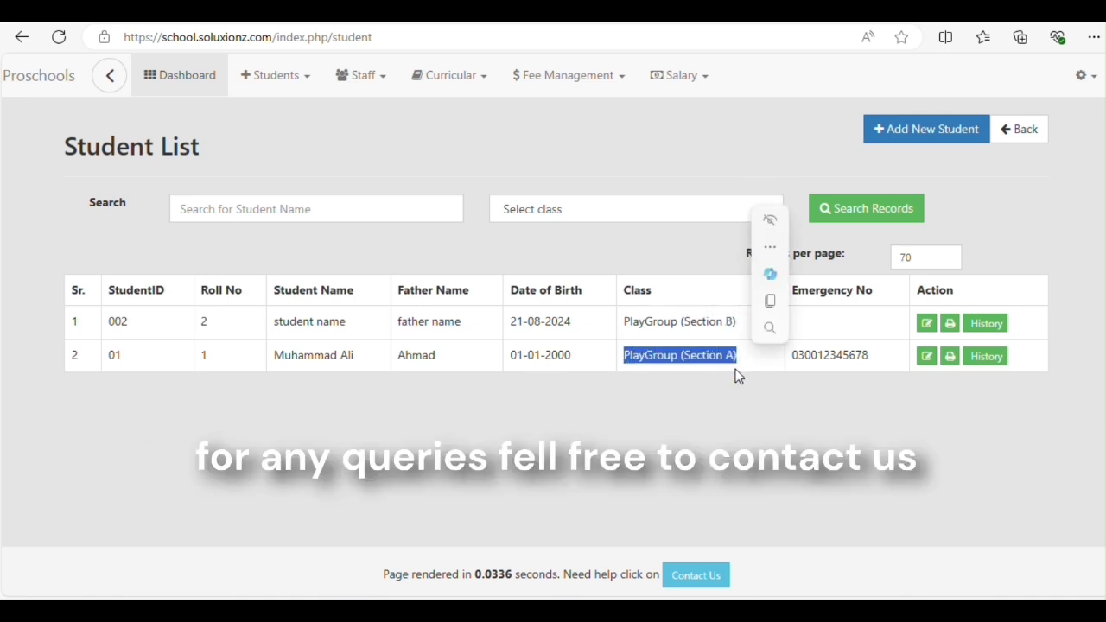
click(729, 392)
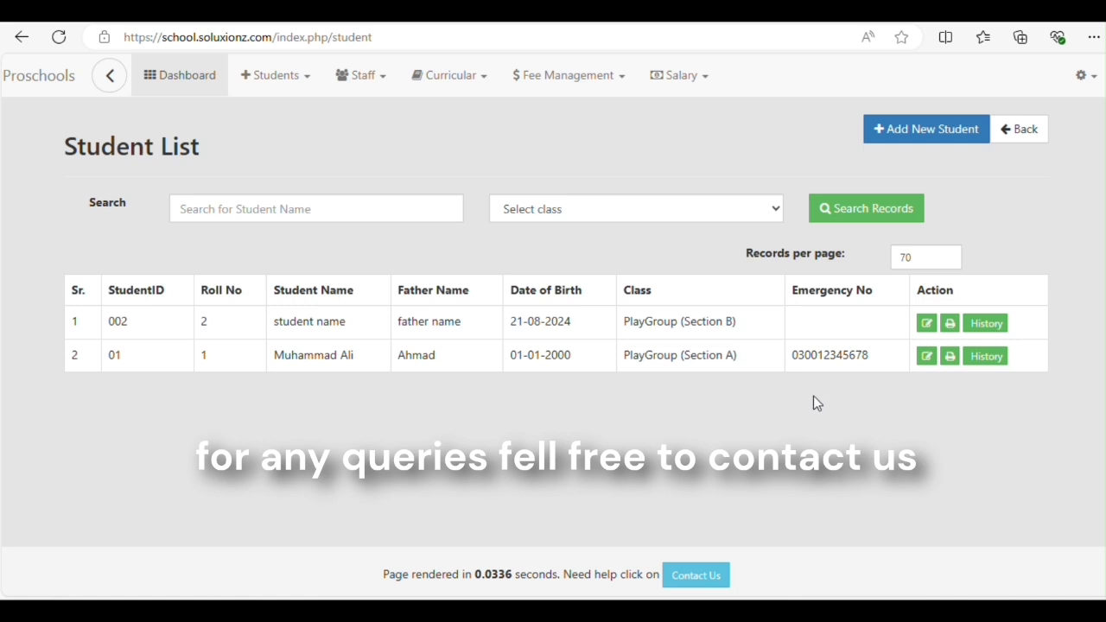